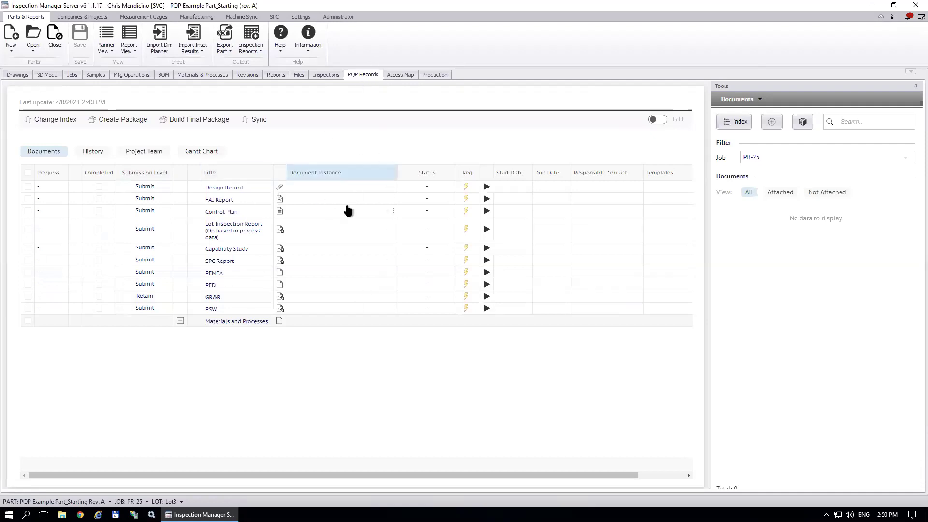
Step: Create a multipage ballooned PDF of the part's Sample 1 PDF drawing and close the resulting document
left_click(17, 75)
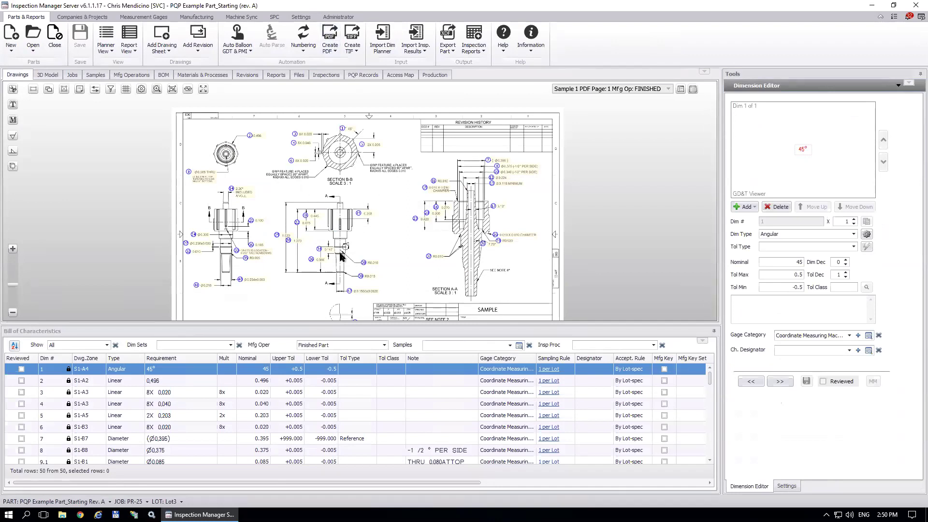
left_click(331, 34)
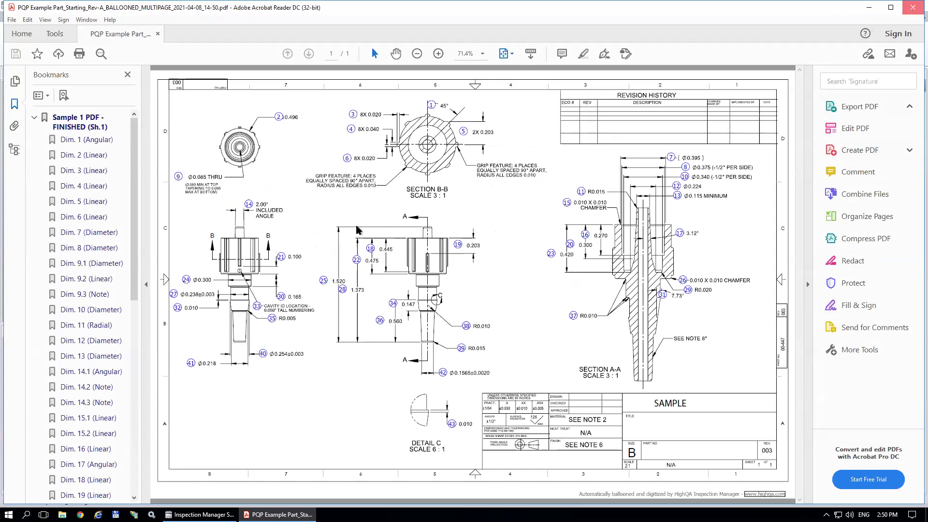
left_click(911, 9)
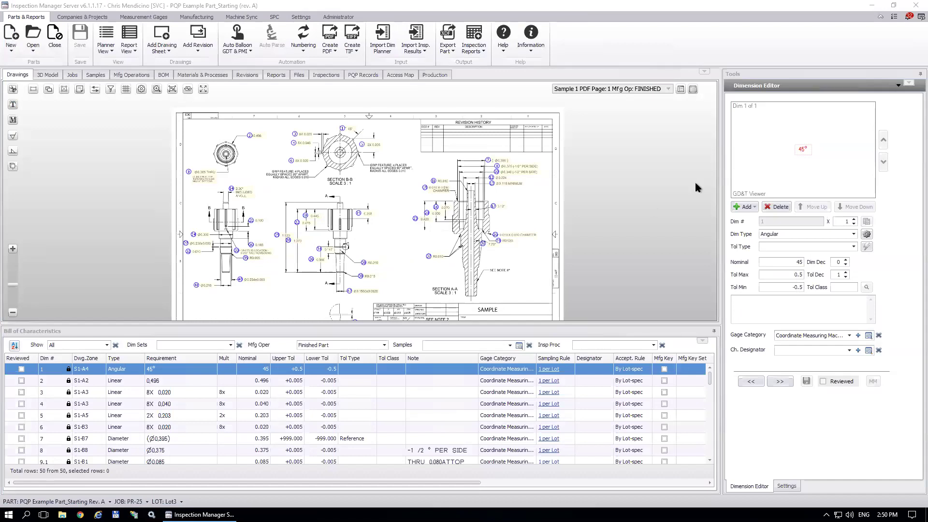
left_click(791, 89)
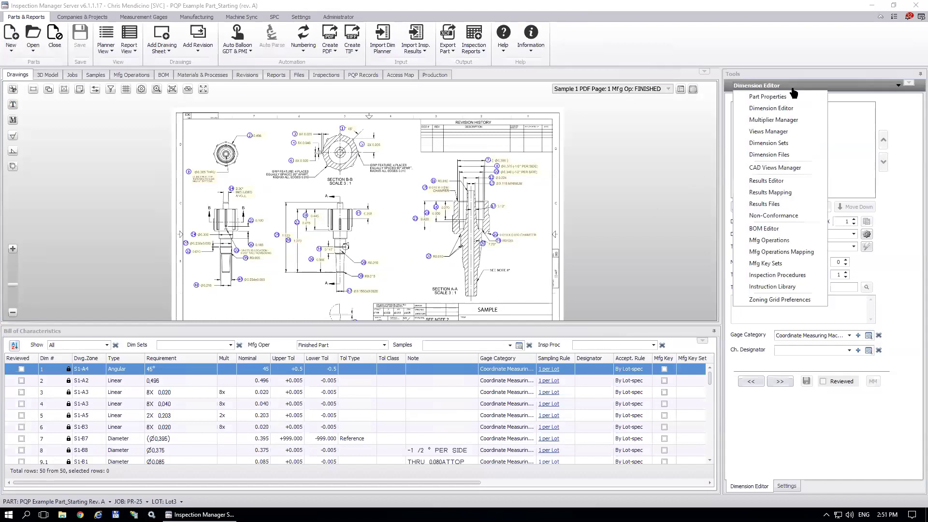
Step: Add an Aluminum material to the part with material code A123, specification number Spec123 and supplier Supplier MFG
left_click(203, 74)
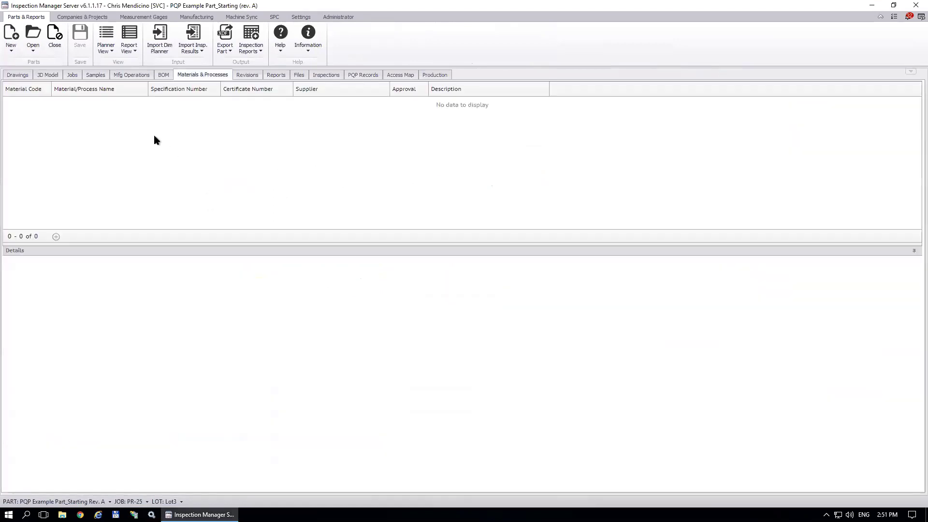
right_click(154, 139)
left_click(182, 147)
left_click(453, 237)
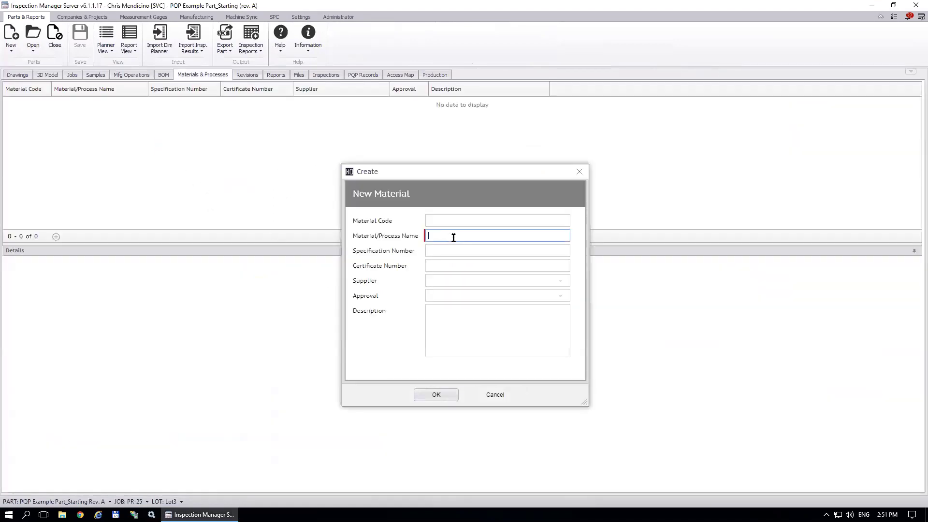
type("Aluminum")
left_click(518, 222)
type("A123")
left_click(455, 250)
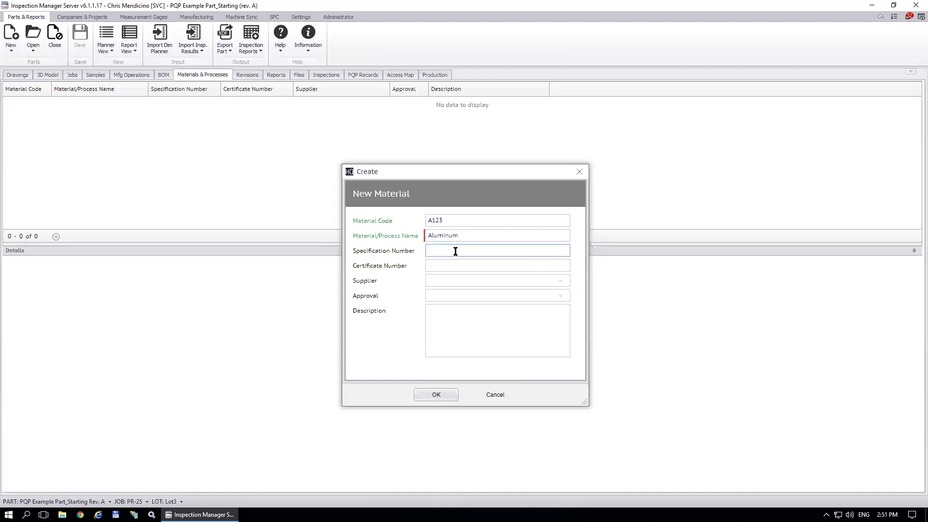
type("Spec123")
left_click(451, 282)
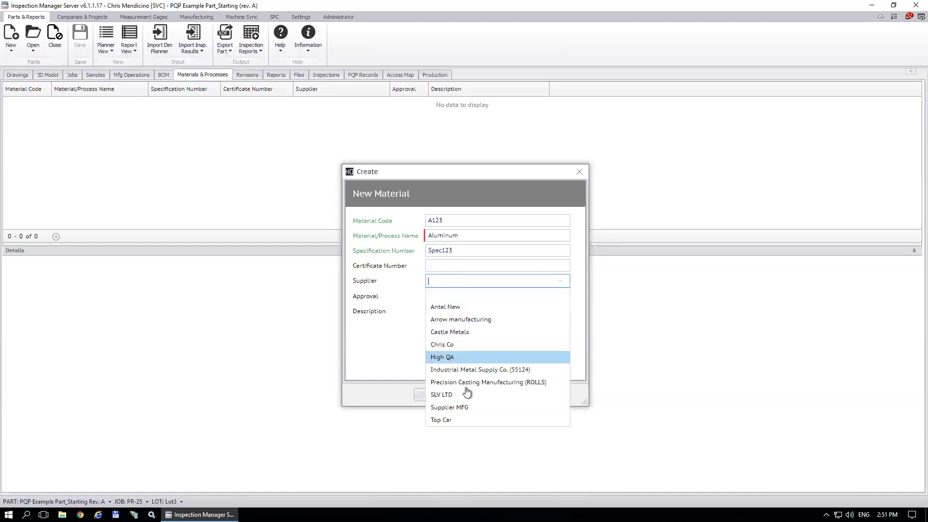
left_click(464, 408)
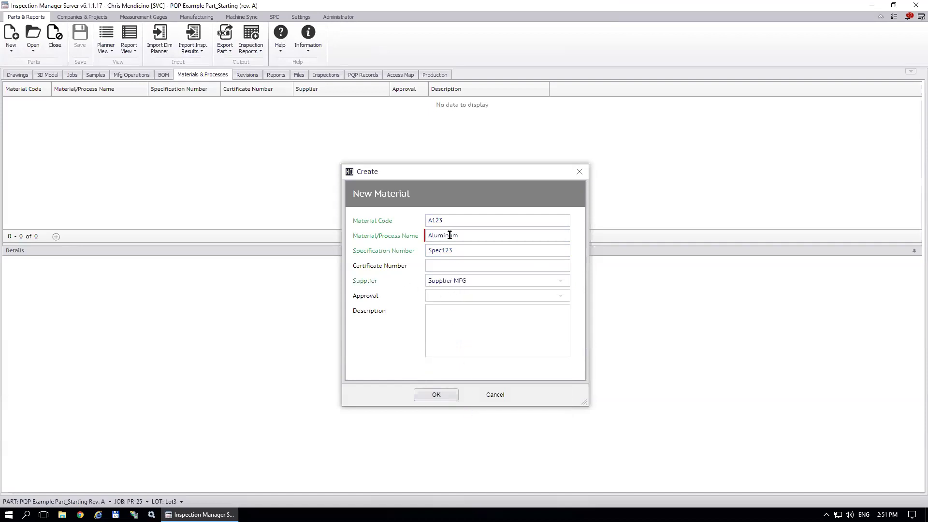
left_click(433, 399)
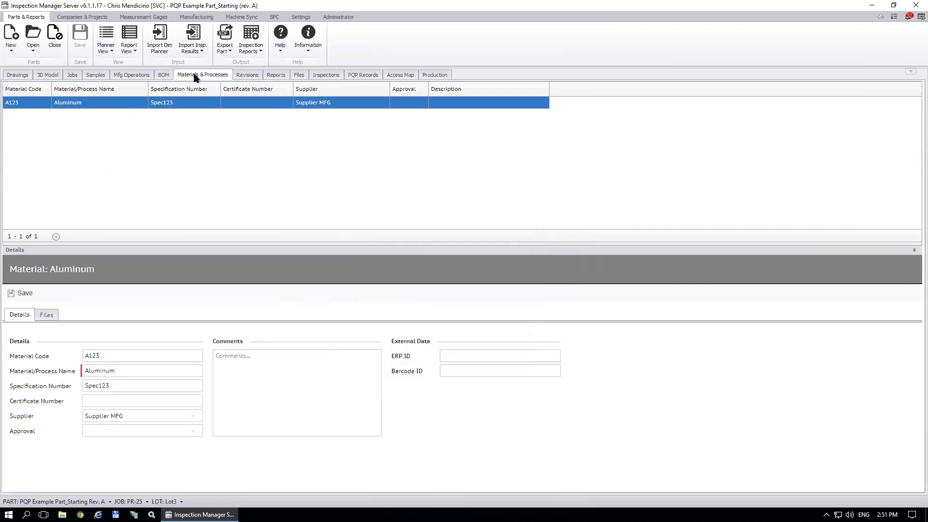
Step: Sync the PQP records with the part's data and open the Aluminum document under Materials and Processes
left_click(364, 78)
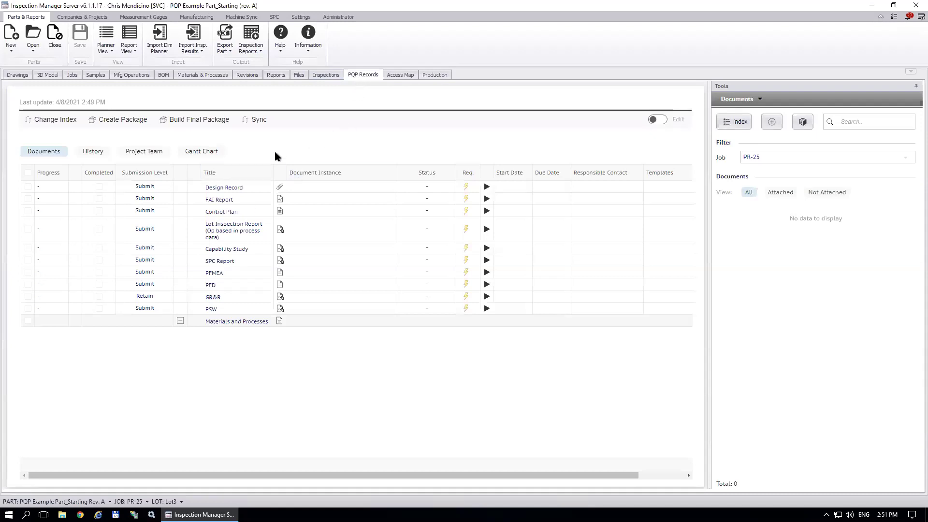
left_click(256, 120)
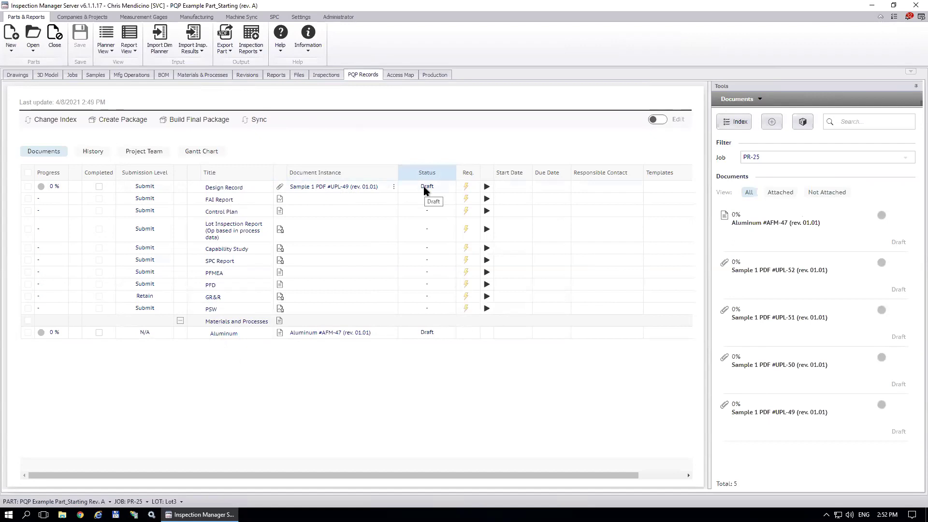
left_click(280, 334)
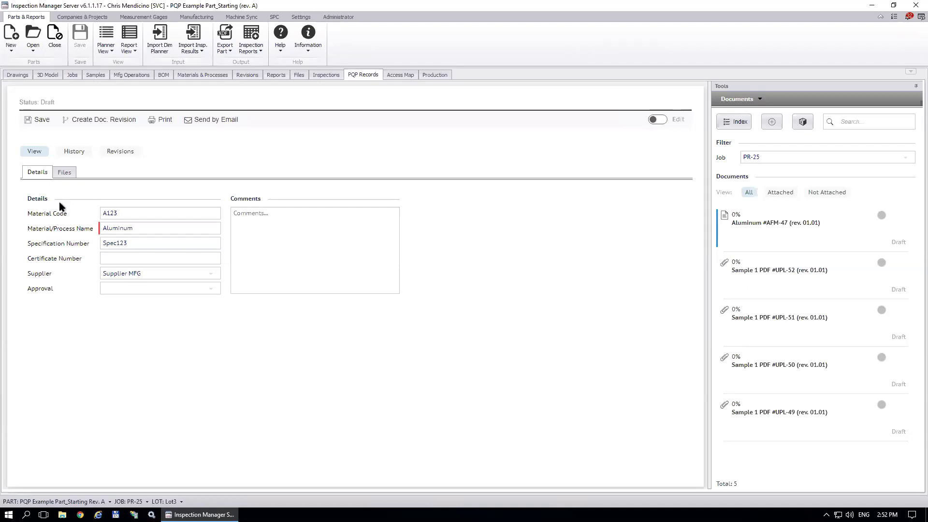
Step: Review the attached files and the details of the Aluminum material document
left_click(64, 175)
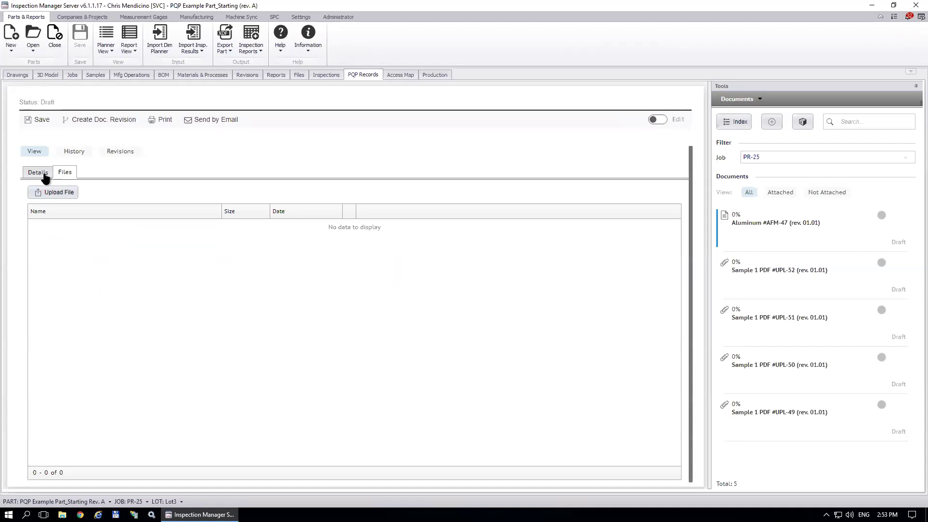
left_click(45, 174)
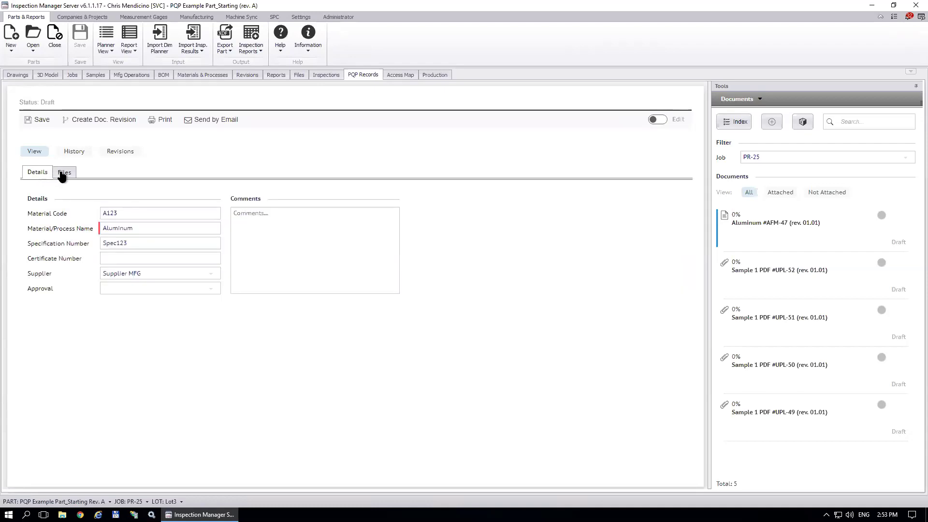
left_click(63, 174)
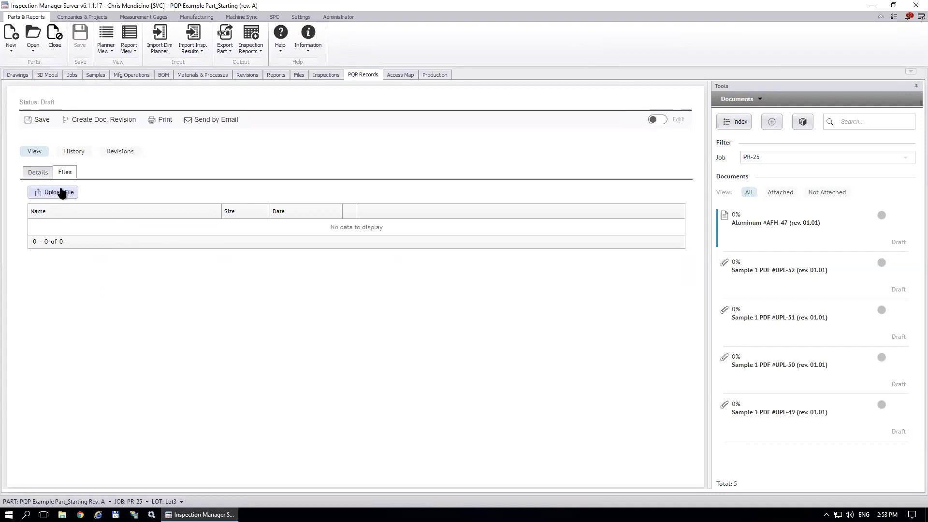
left_click(38, 173)
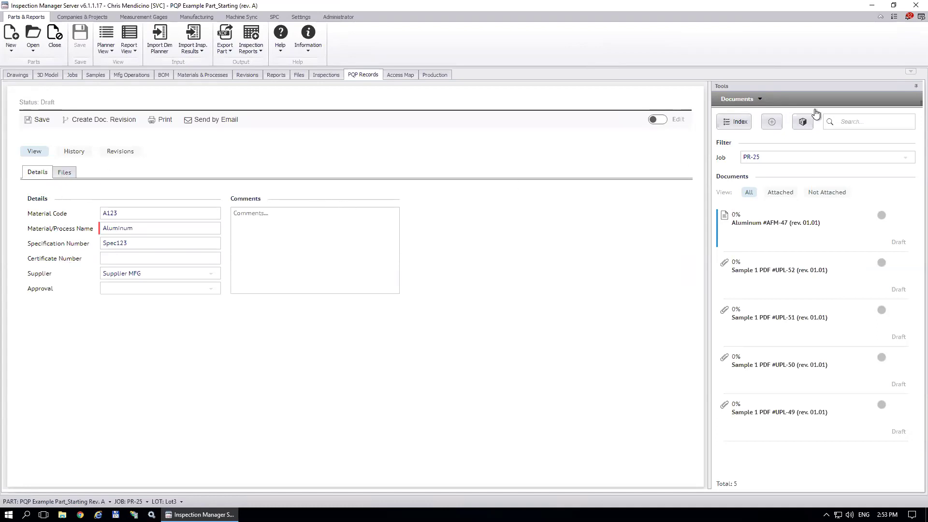
Step: Check the personal task list for documents in progress and those assigned to the current account, and close it
left_click(894, 18)
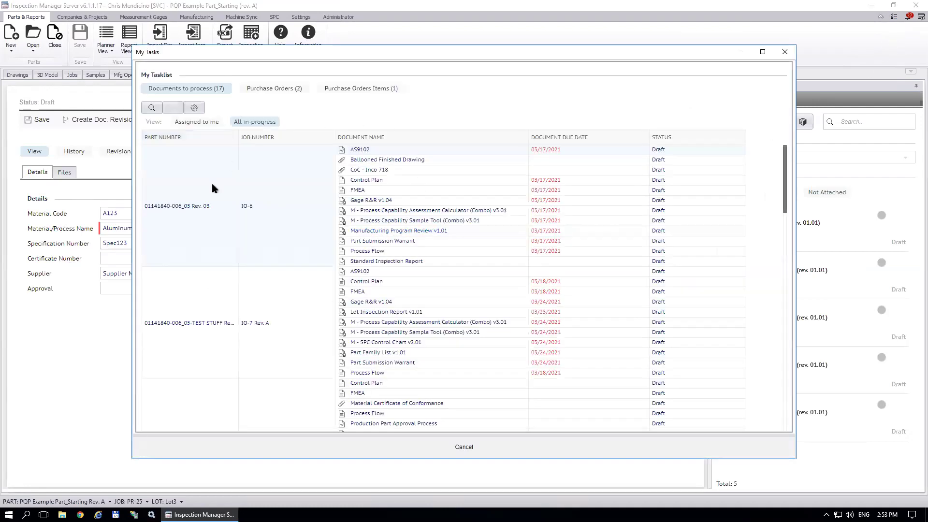
left_click(207, 124)
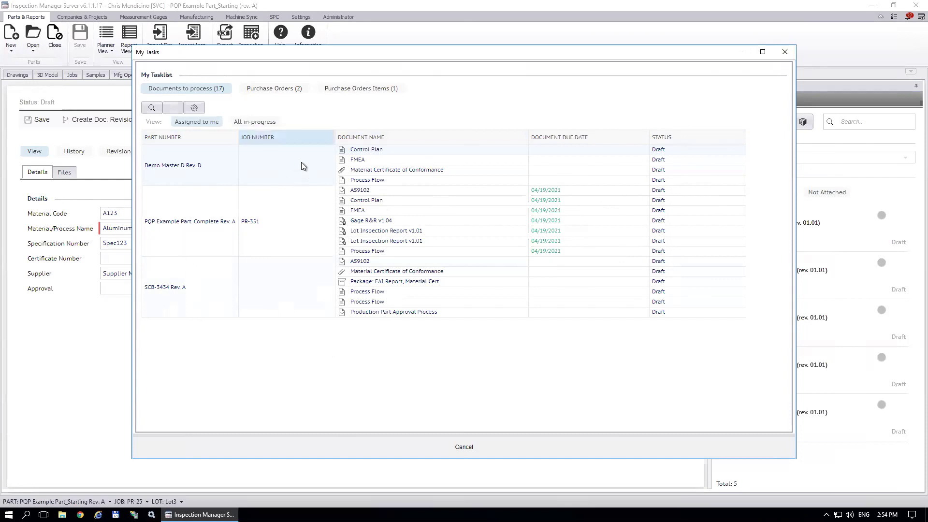
left_click(783, 52)
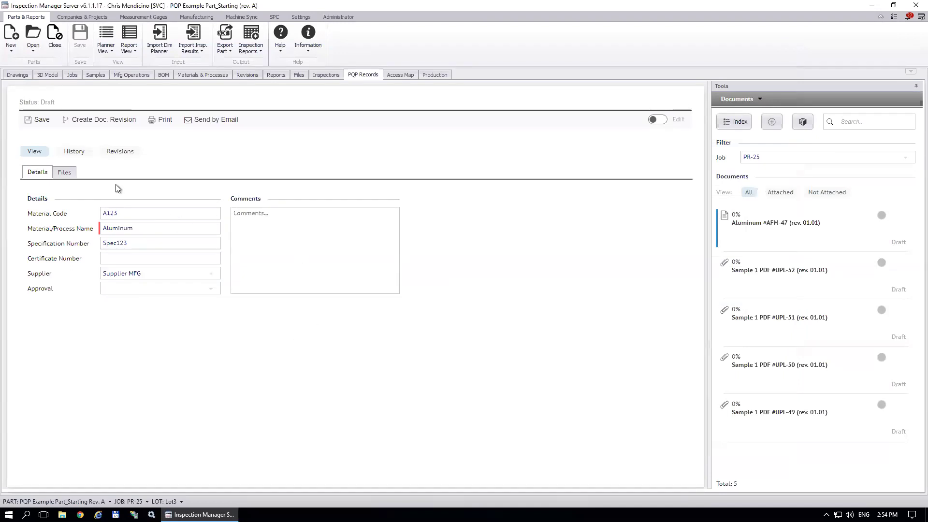
Step: Create the PFD document from the Process Flow template with the Basic for APQP v1.05 workflow and the APQP - Process Flow print form
left_click(736, 122)
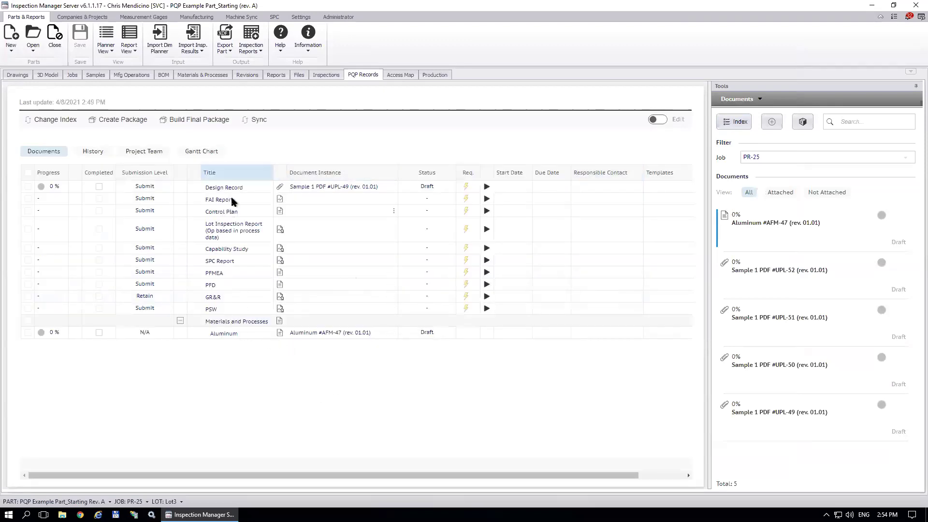
left_click(281, 287)
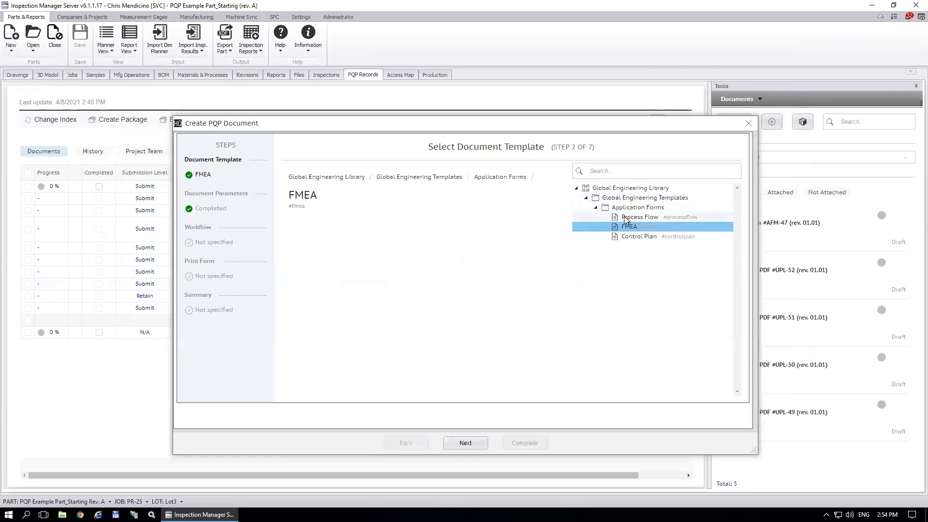
left_click(654, 216)
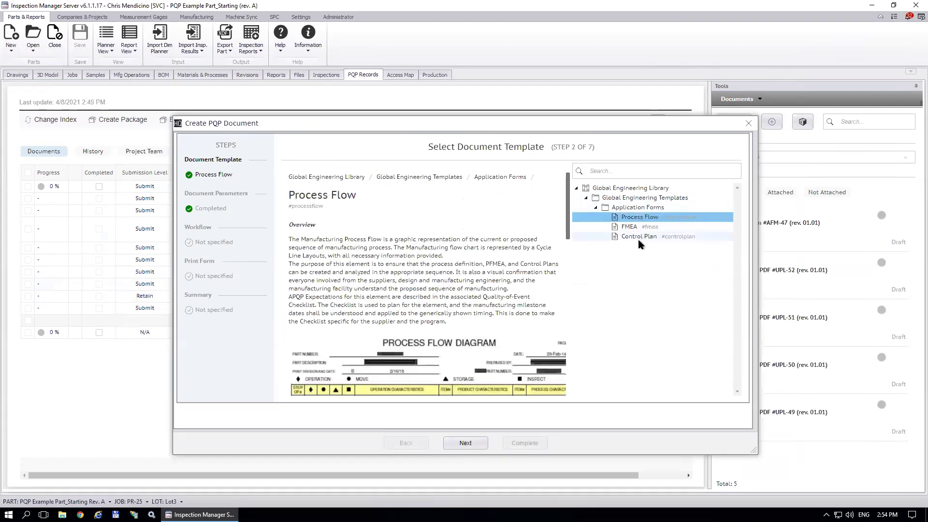
left_click(466, 442)
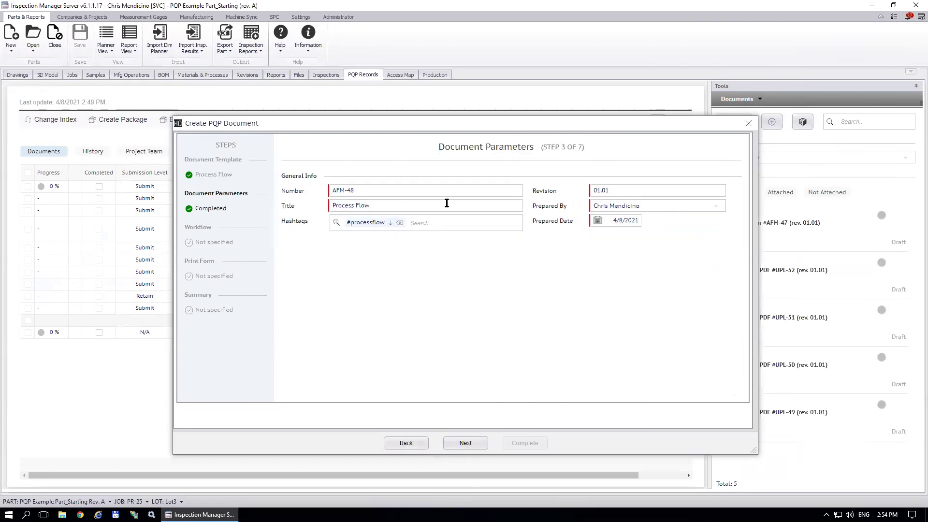
left_click(466, 445)
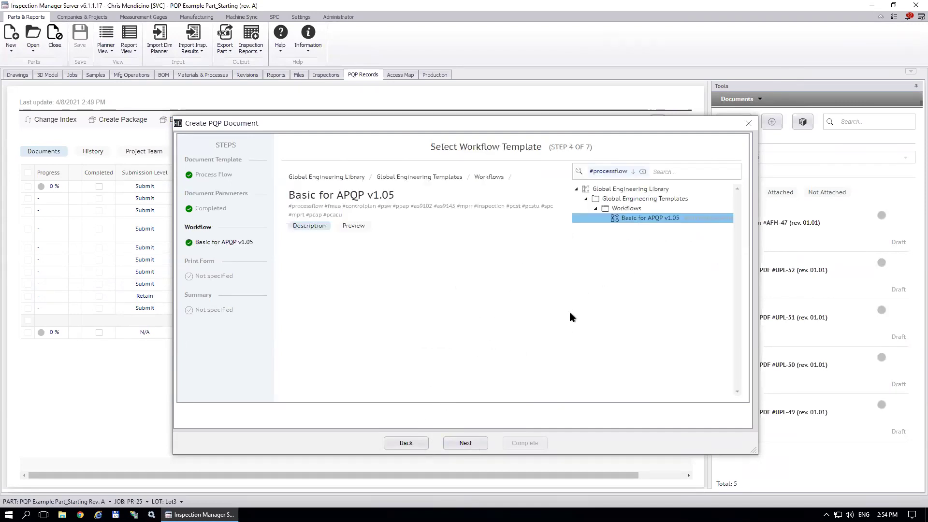
left_click(465, 443)
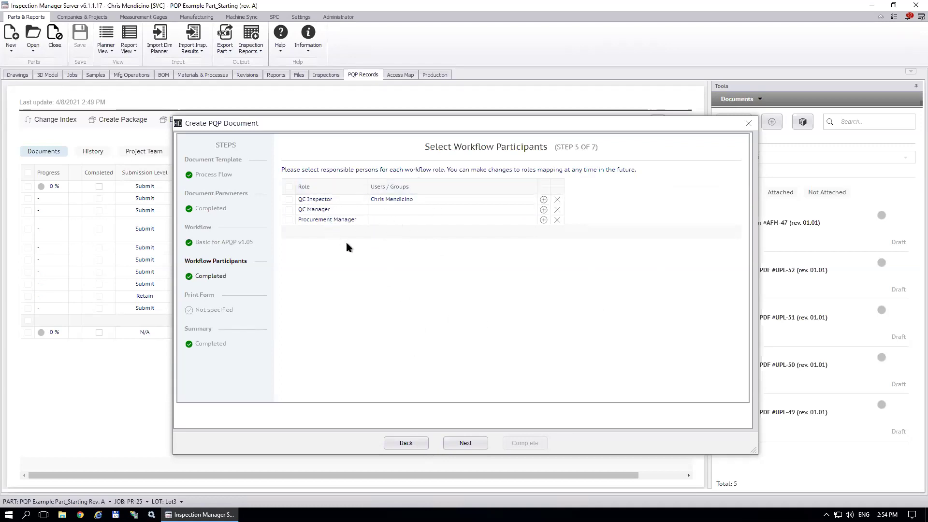
left_click(470, 442)
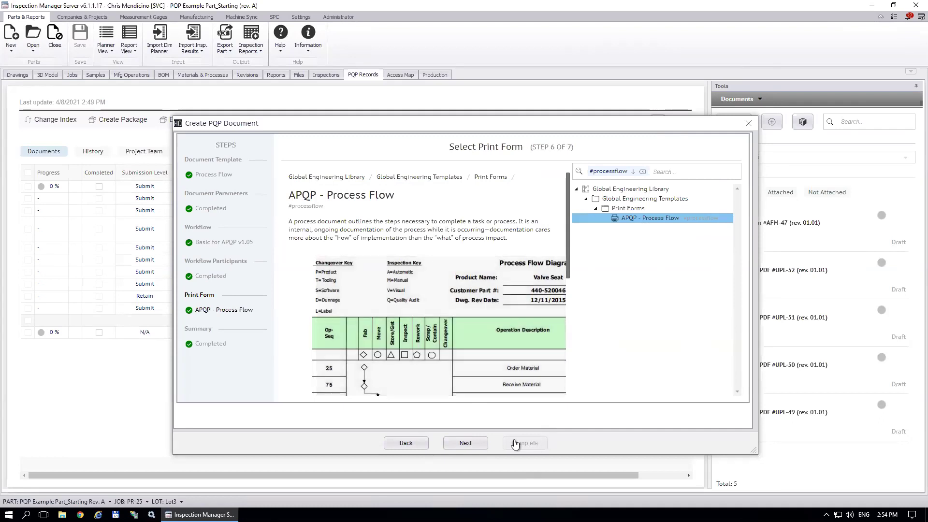
left_click(467, 445)
left_click(534, 442)
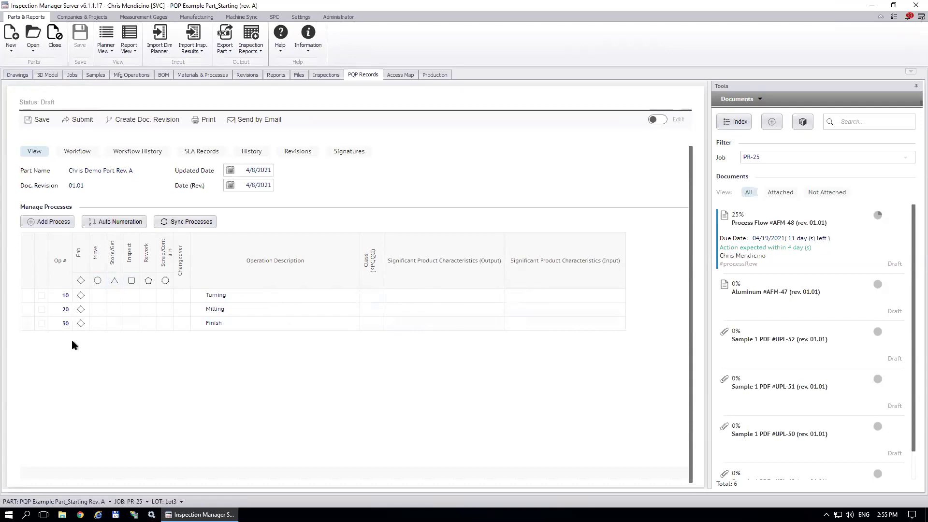
Step: Add the non-manufacturing processes Order Material, Receive Material, Final Packaging and Ship Parts to the process flow
left_click(48, 223)
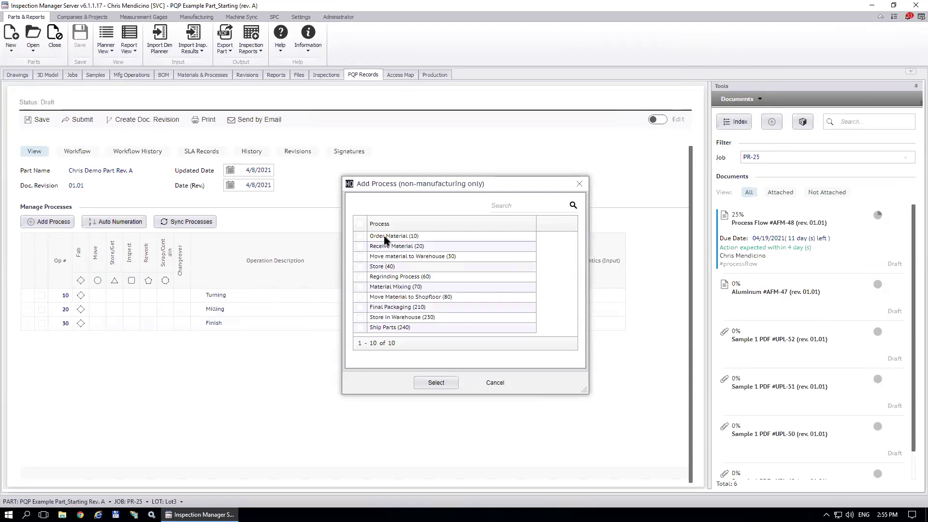
left_click(360, 236)
left_click(359, 246)
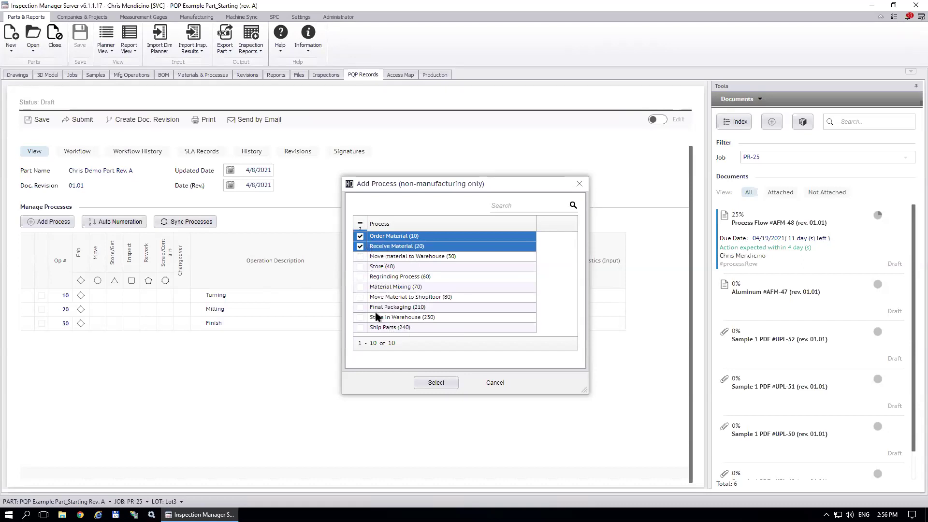
left_click(360, 309)
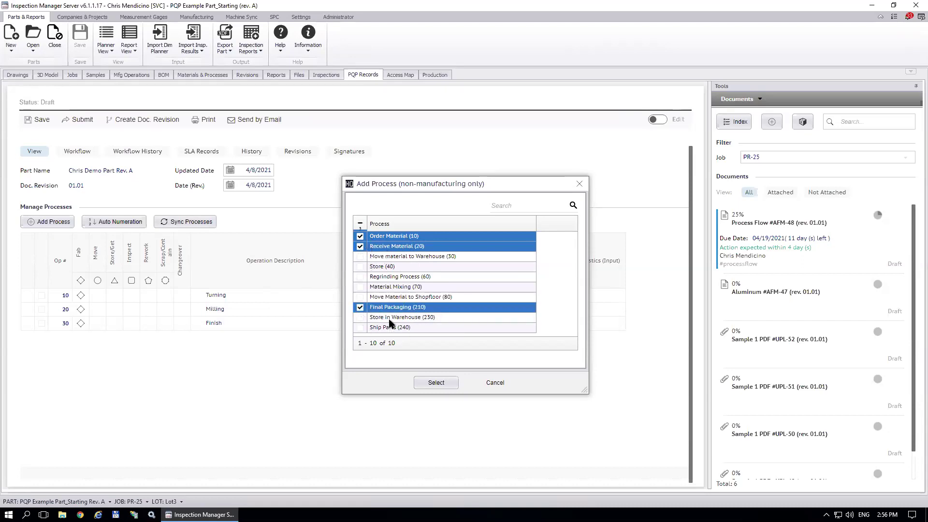
left_click(360, 327)
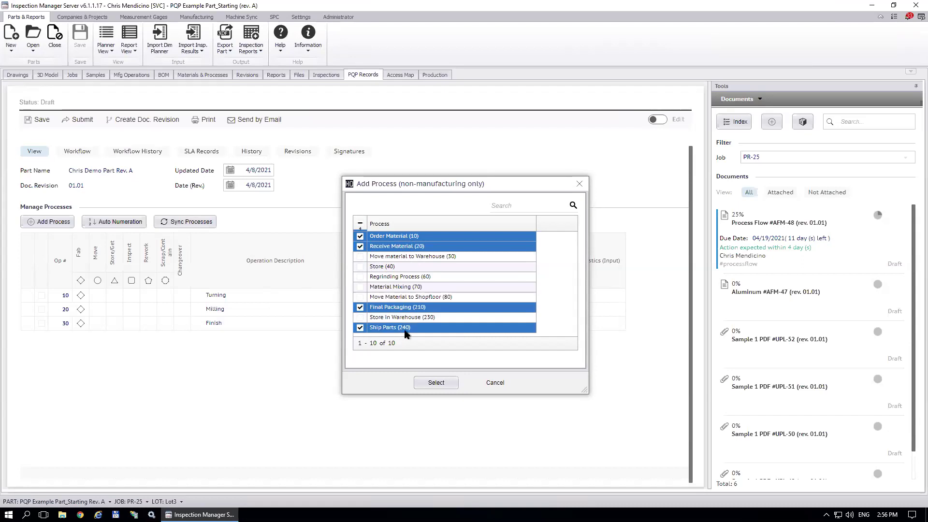
left_click(432, 384)
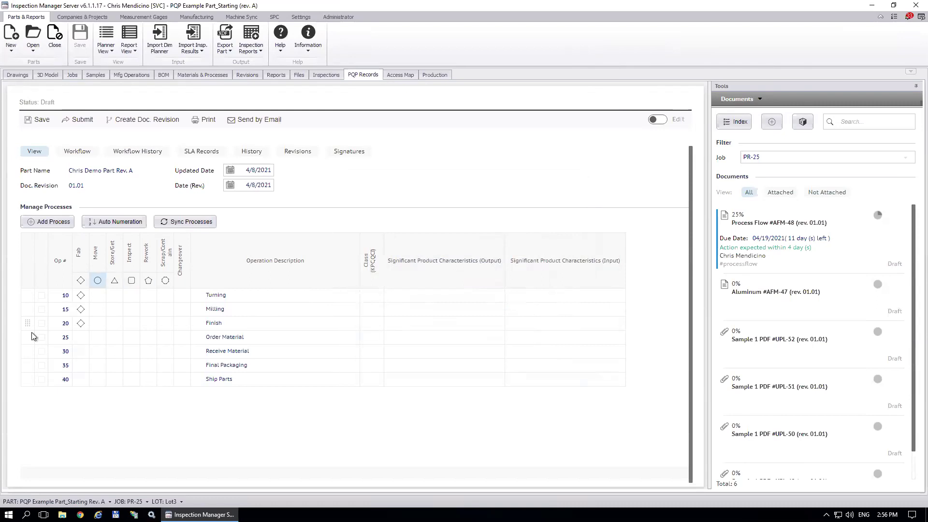
Step: Move Order Material and Receive Material ahead of Turning, making them the first two operations in the process flow
left_click_drag(27, 335, 23, 294)
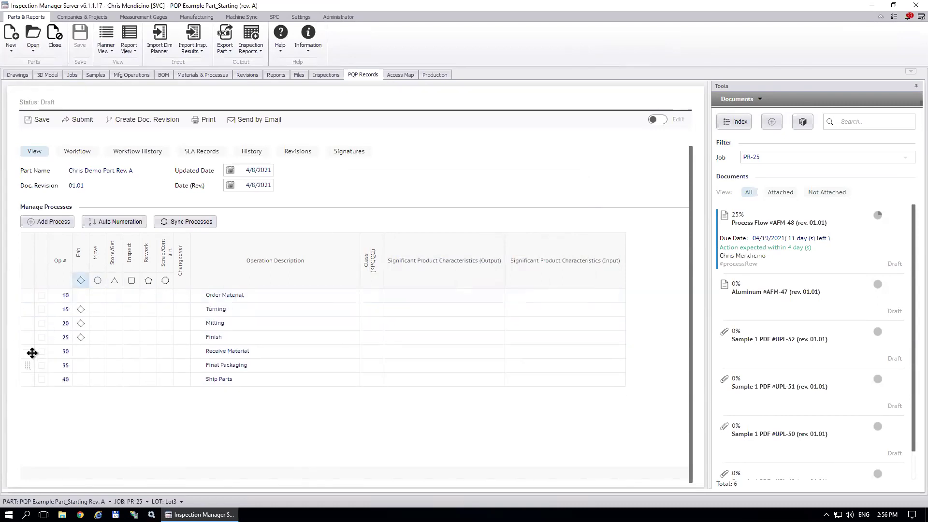
left_click_drag(30, 351, 29, 306)
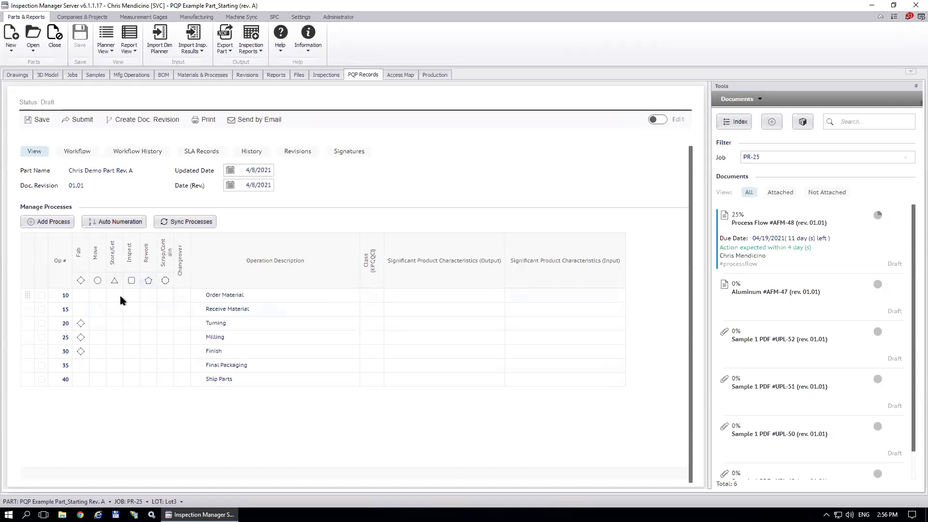
Step: Mark Order Material and Receive Material as Move operations and Final Packaging as an Inspect operation in the process flow
left_click(97, 295)
left_click(97, 309)
left_click(131, 365)
Step: Reopen the Process Flow document from the document index to review its operation symbols, and return to the index
left_click(736, 123)
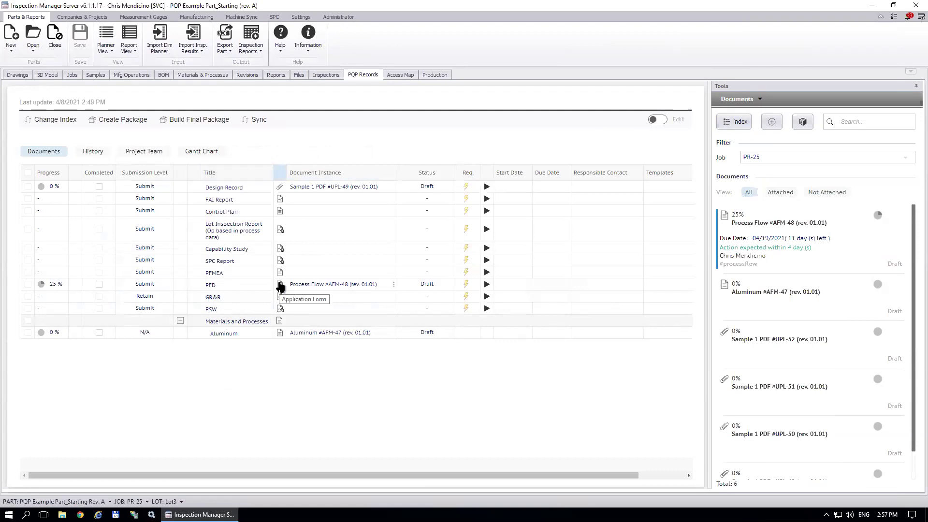
left_click(280, 286)
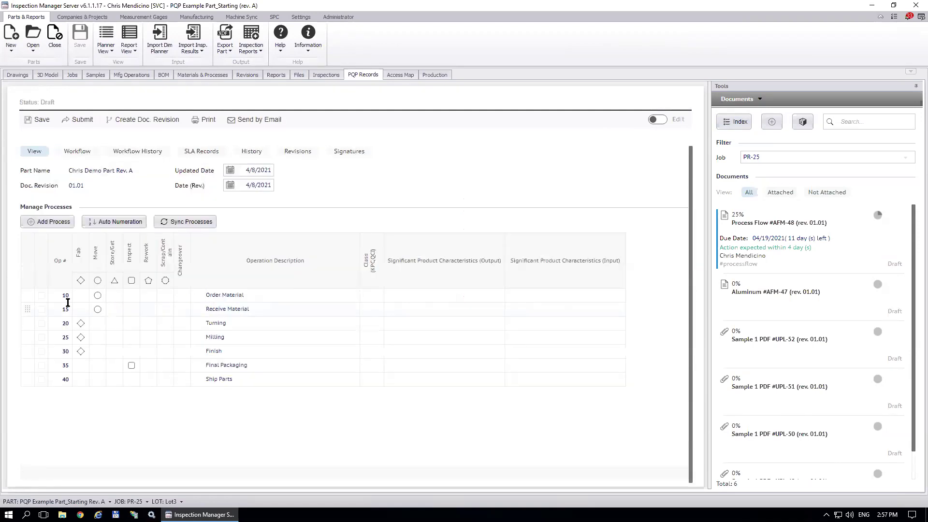
left_click(734, 121)
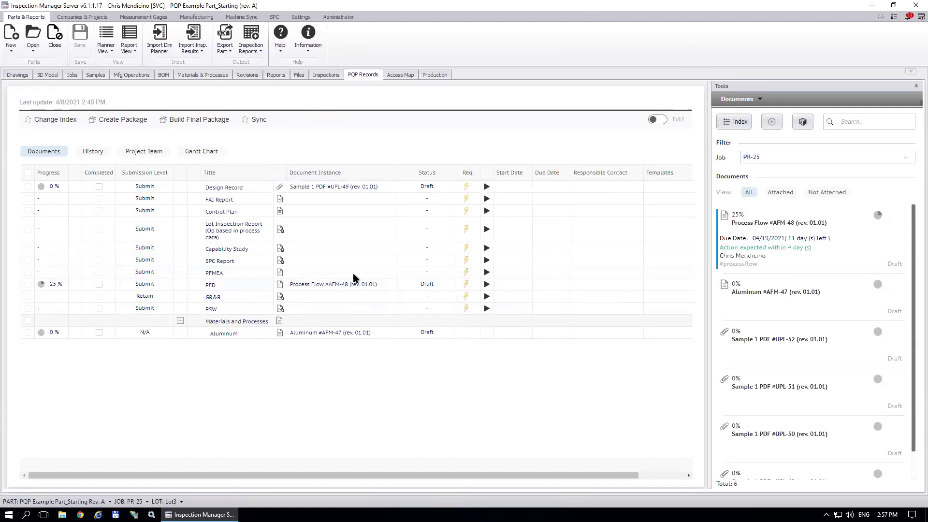
Step: Create the PFMEA document from the FMEA template as type Process, linked to the Process Flow, with the Basic for APQP v1.05 workflow and APQP - FMEA print form
left_click(465, 272)
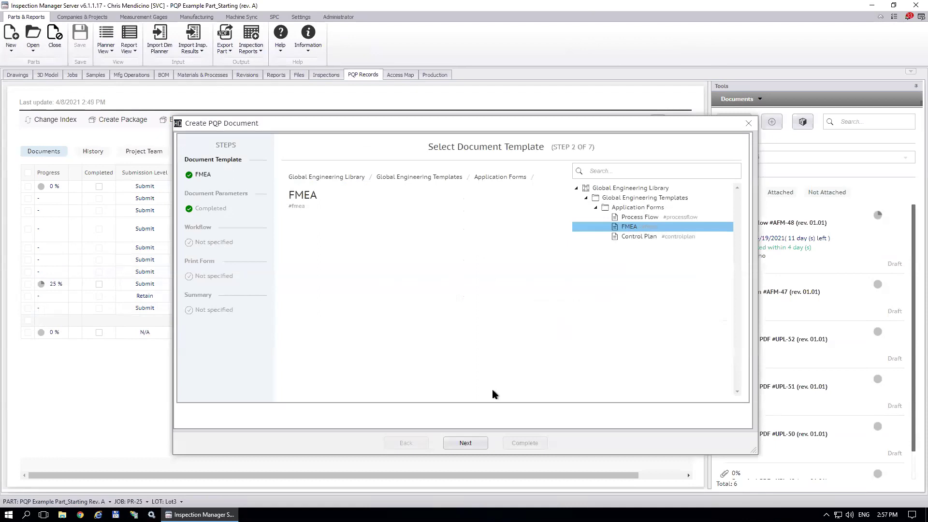
left_click(469, 442)
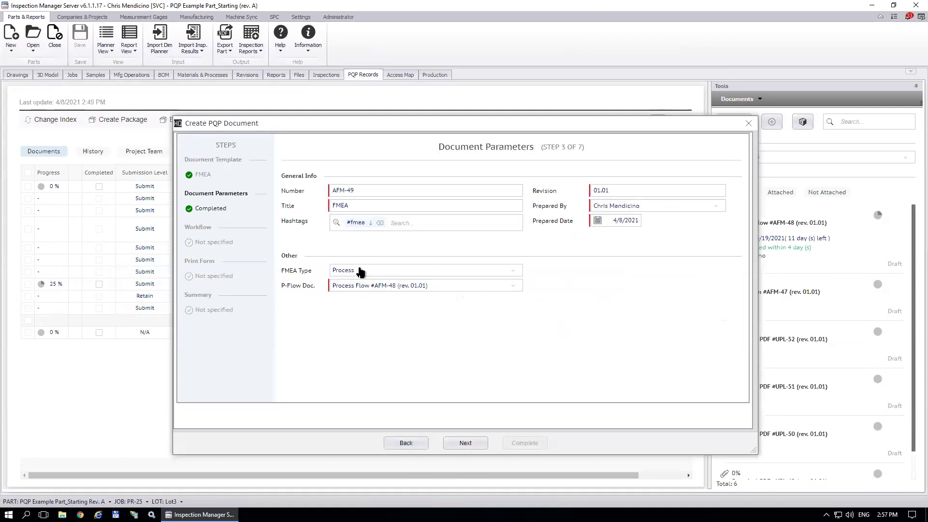
left_click(475, 444)
left_click(475, 444)
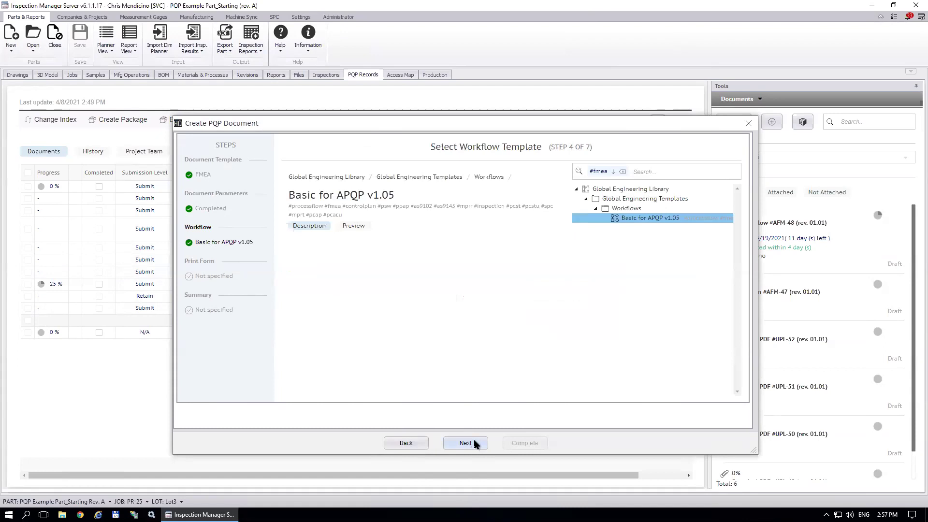
left_click(475, 444)
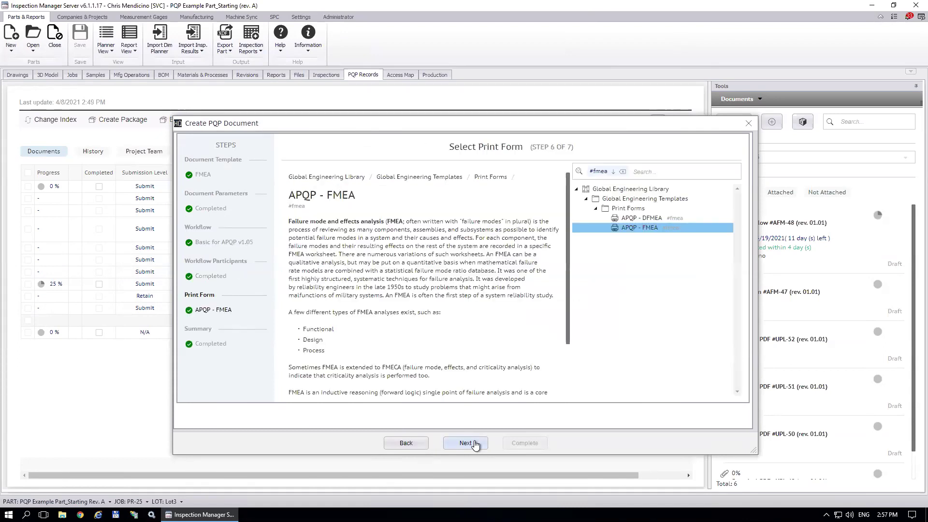
left_click(475, 444)
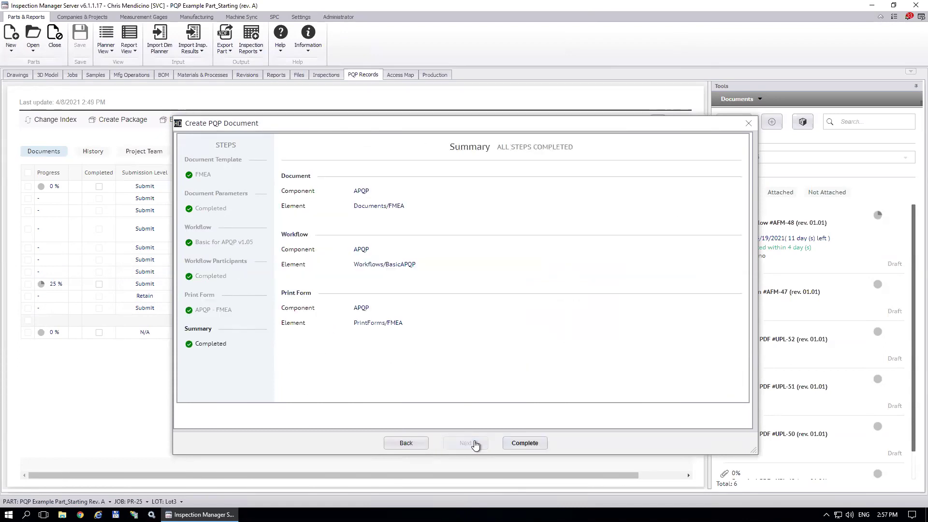
left_click(526, 443)
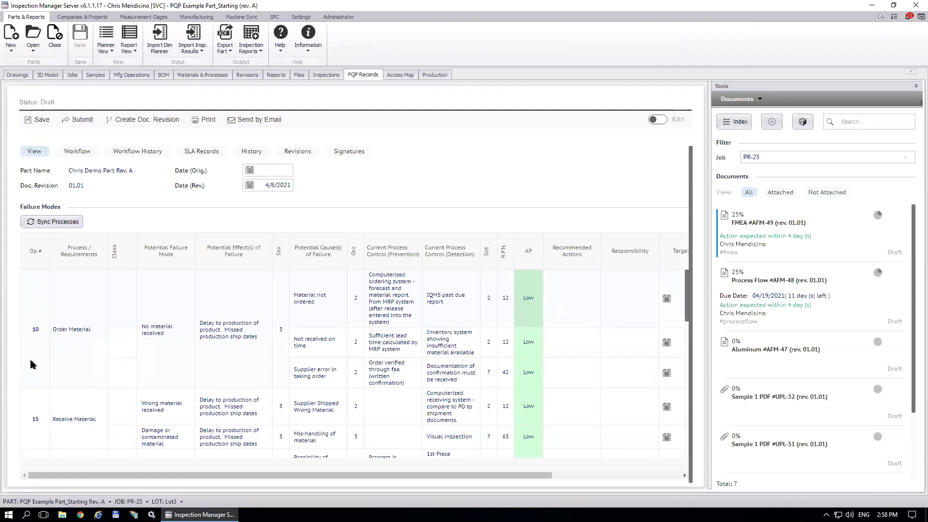
Step: Review the failure modes, effects, causes and controls listed in the FMEA for operations Order Material through Ship Parts
scroll(30, 364, "down", 1)
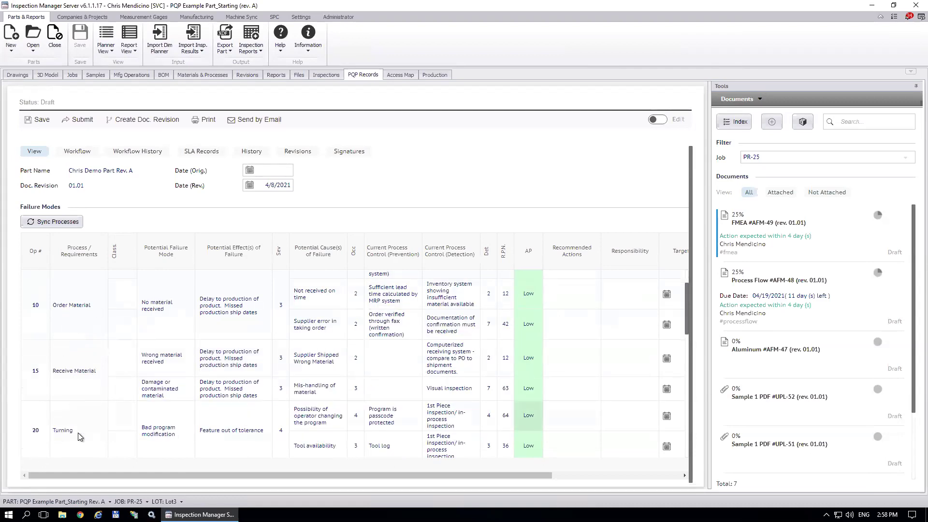
scroll(79, 436, "down", 6)
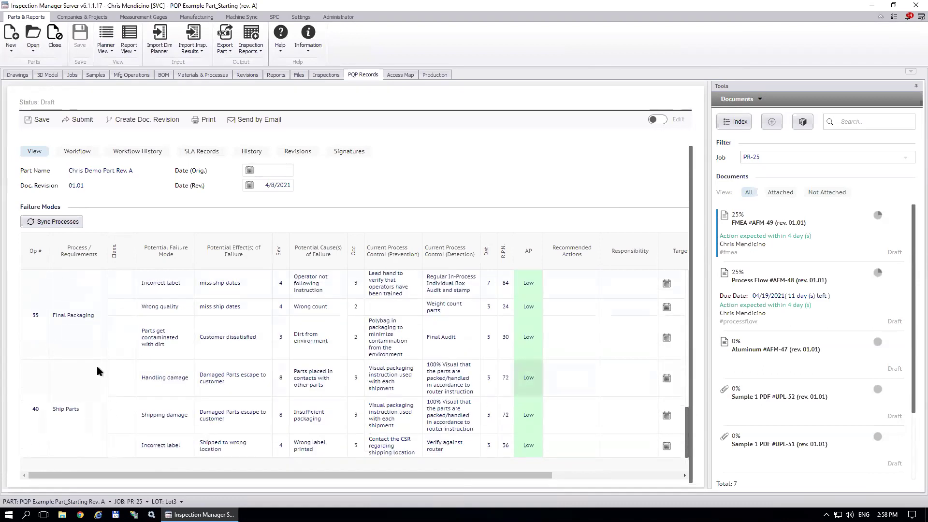
scroll(94, 397, "up", 5)
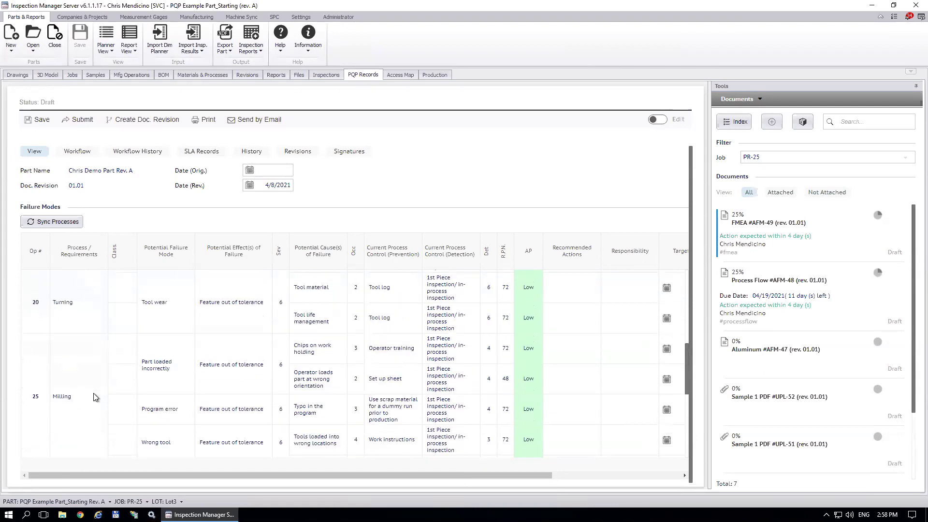
scroll(94, 392, "up", 3)
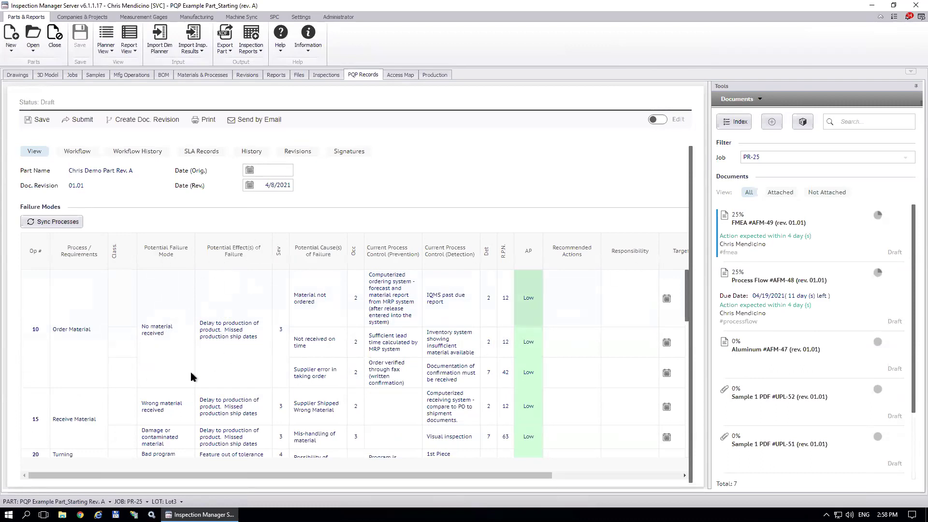
scroll(179, 369, "down", 2)
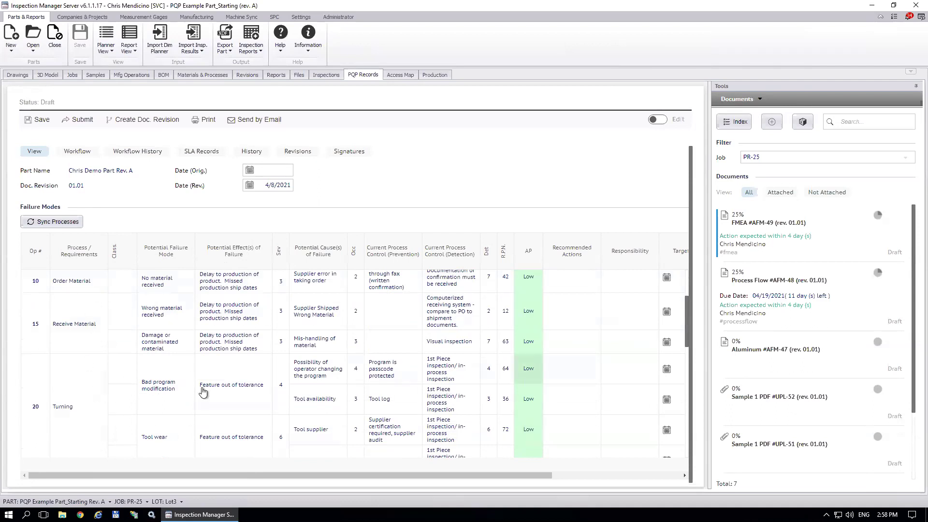
scroll(213, 382, "down", 1)
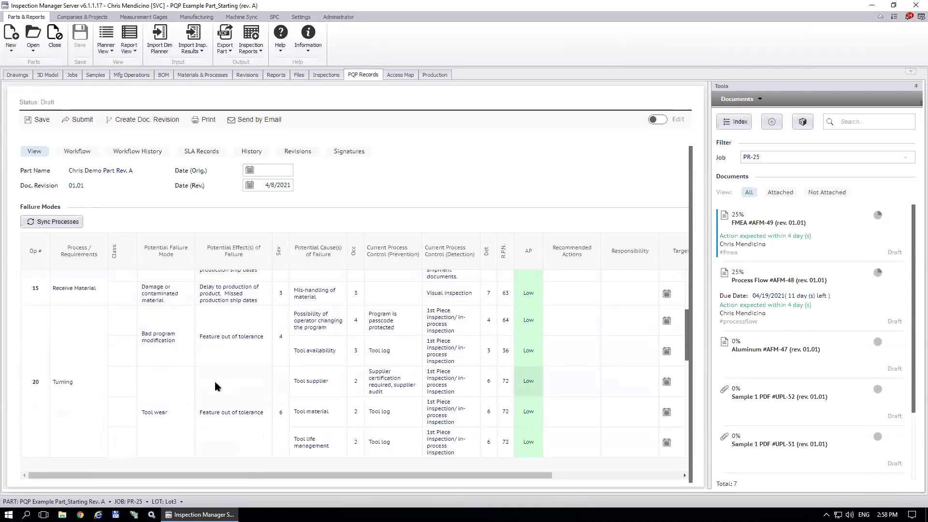
scroll(214, 382, "up", 3)
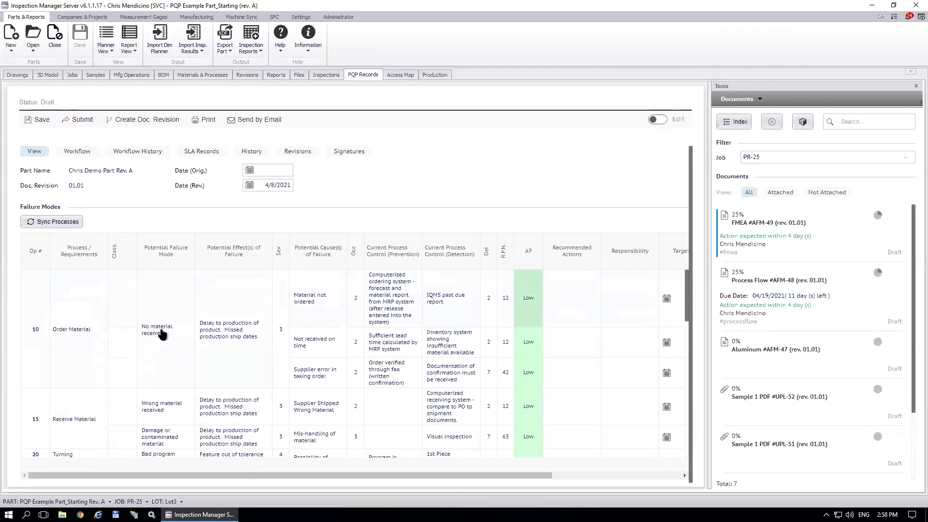
Step: Check the predefined failure causes offered for Order Material's "Not received on time" entry, and close the list
left_click(230, 330)
left_click(308, 340)
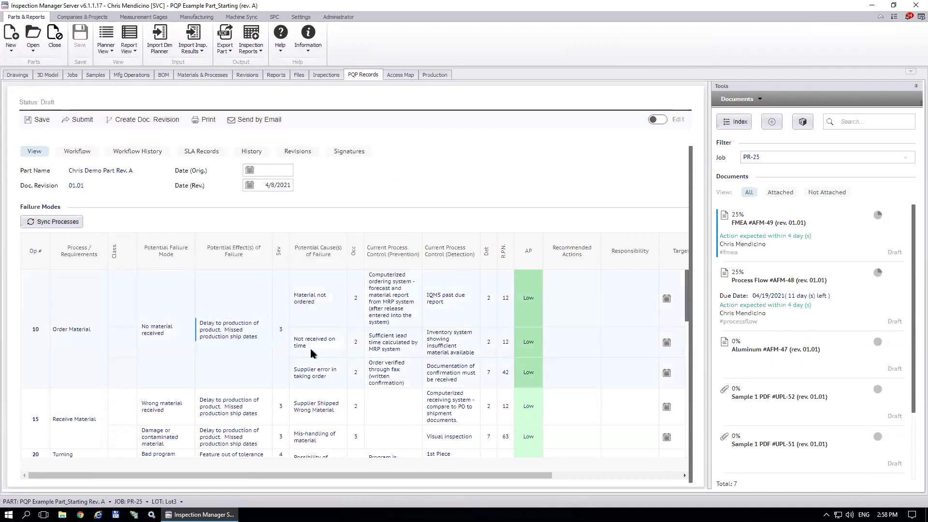
left_click(309, 346)
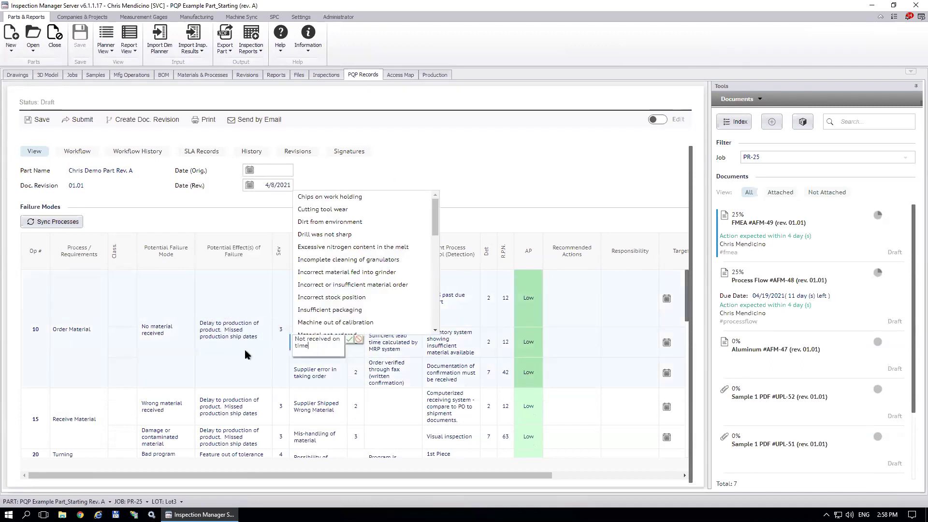
left_click(236, 370)
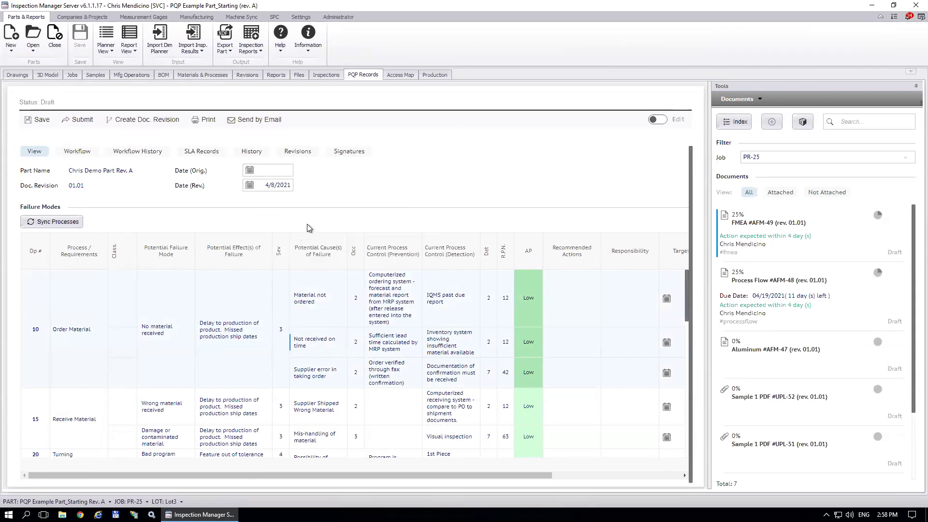
Step: Open the manufacturing process library and view the general details of the Drilling and Casting processes
left_click(206, 17)
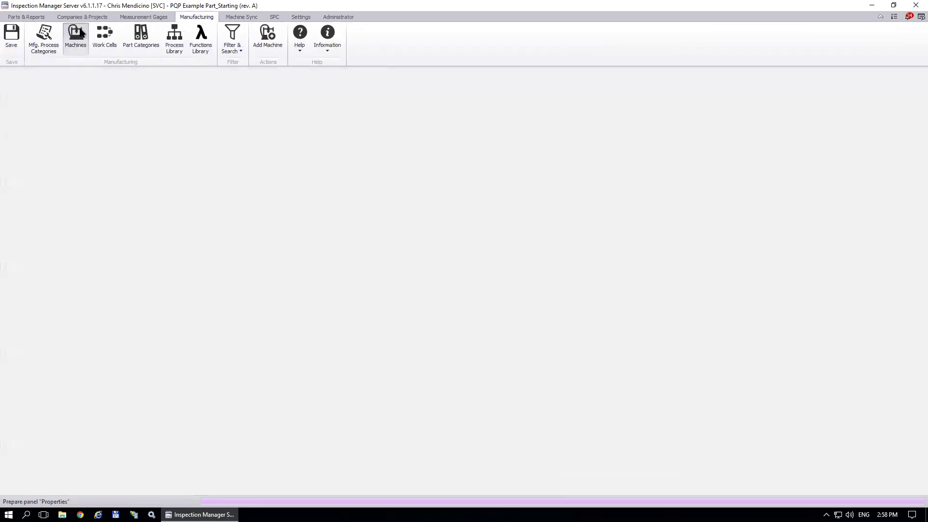
left_click(174, 42)
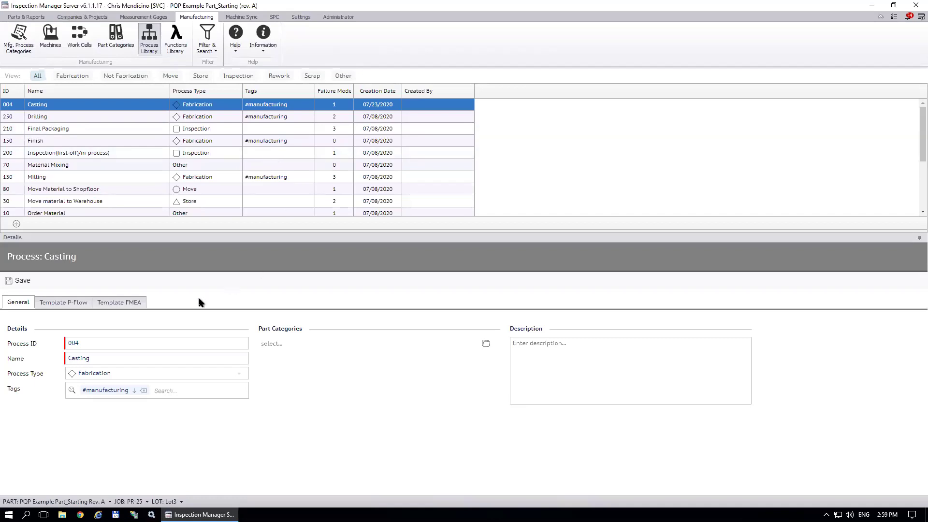
left_click(53, 118)
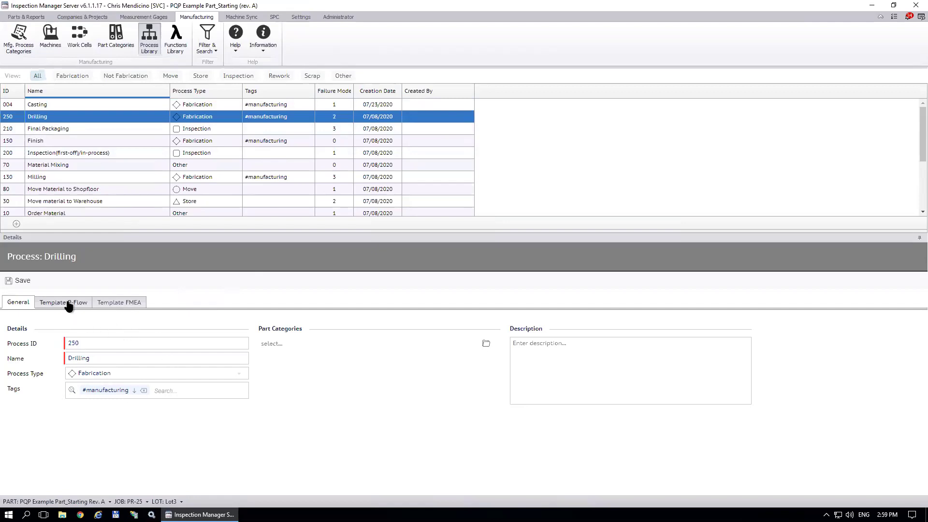
left_click(81, 107)
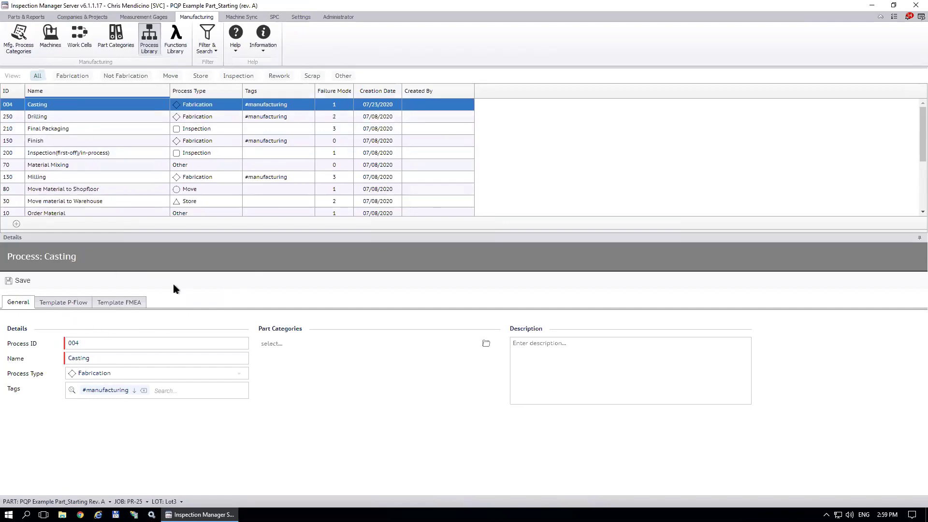
Step: Examine the FMEA templates of the Casting, Drilling, Finish and Milling processes in the process library
left_click(115, 303)
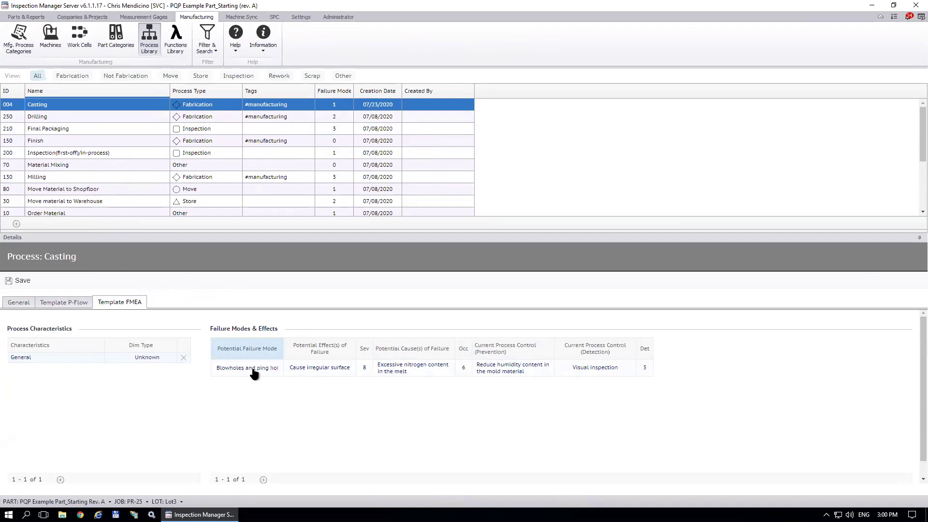
left_click(102, 116)
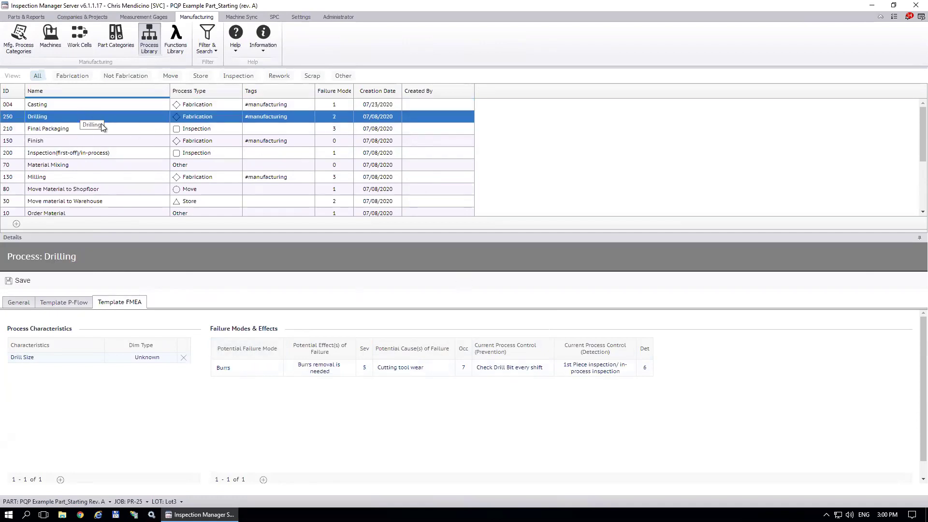
left_click(55, 140)
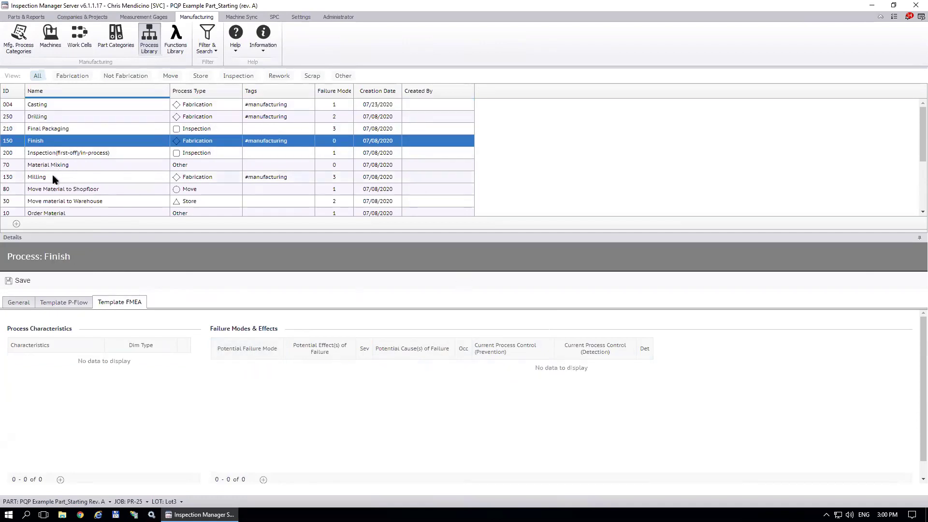
left_click(74, 178)
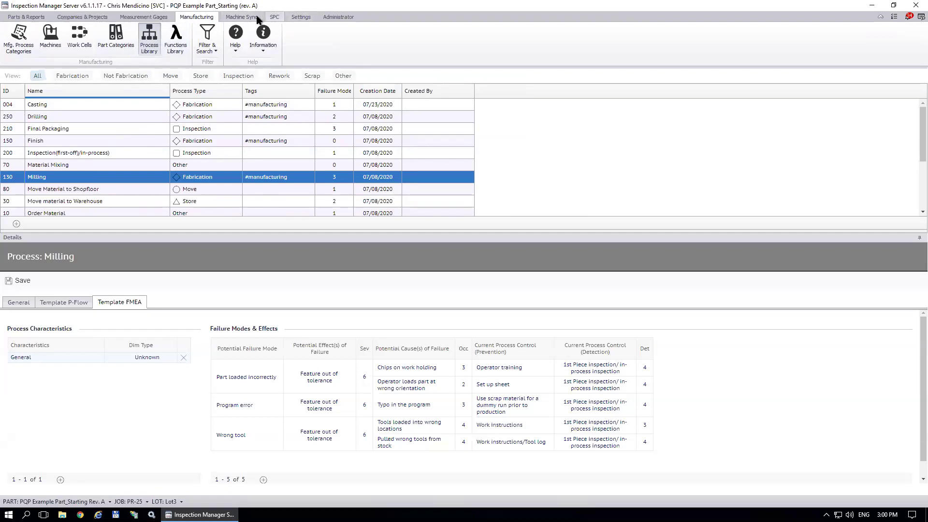
Step: Open the component templates and browse the Index Templates and Application Forms folders of the Global Engineering Library
left_click(301, 17)
left_click(281, 39)
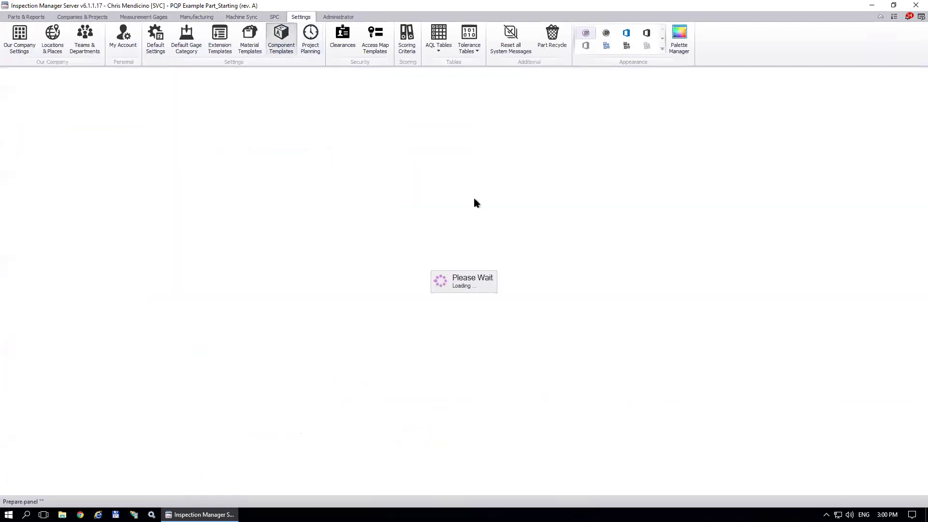
left_click(715, 106)
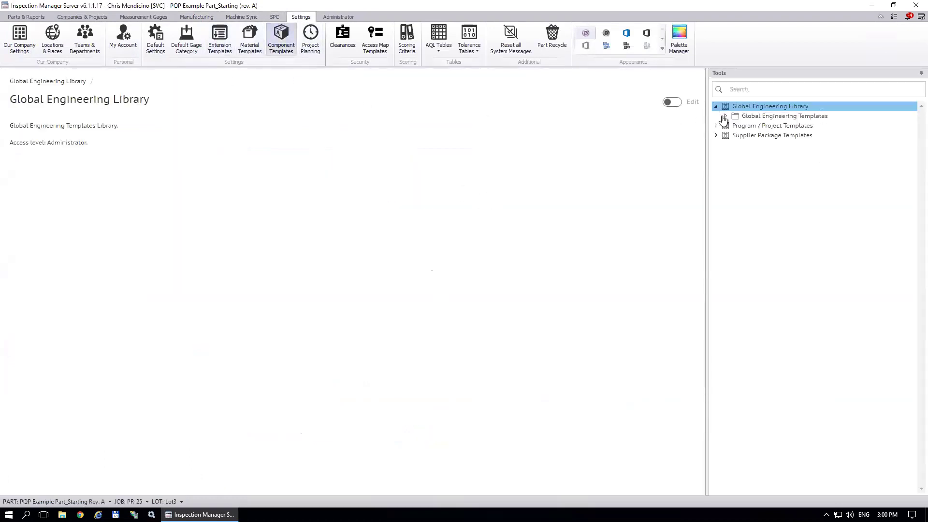
left_click(726, 116)
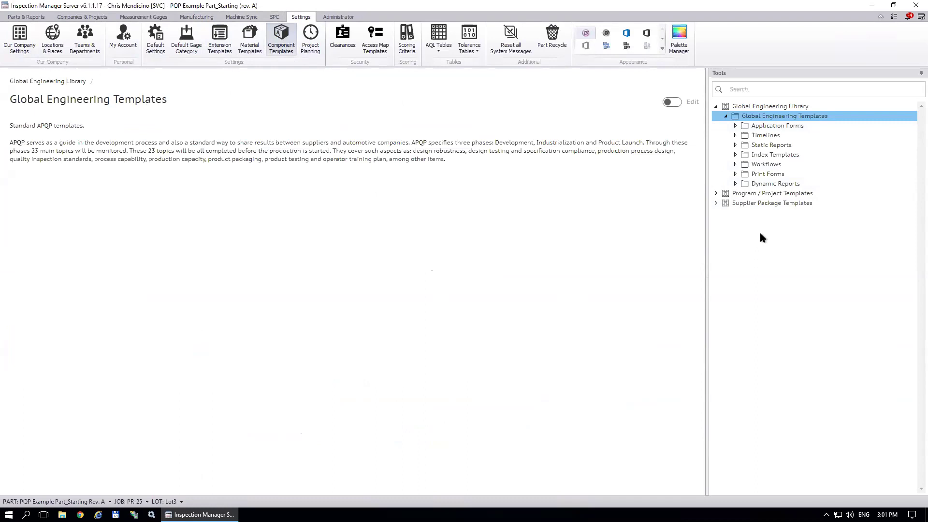
left_click(735, 155)
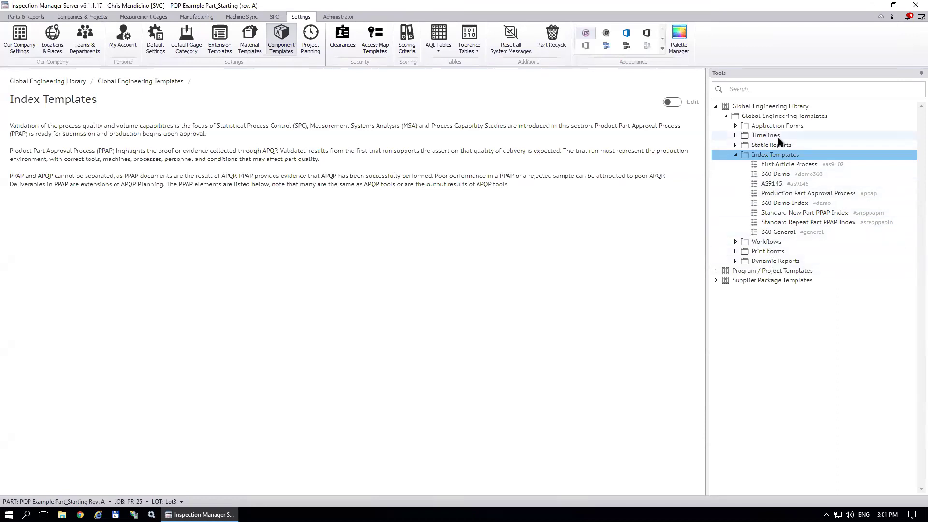
left_click(734, 126)
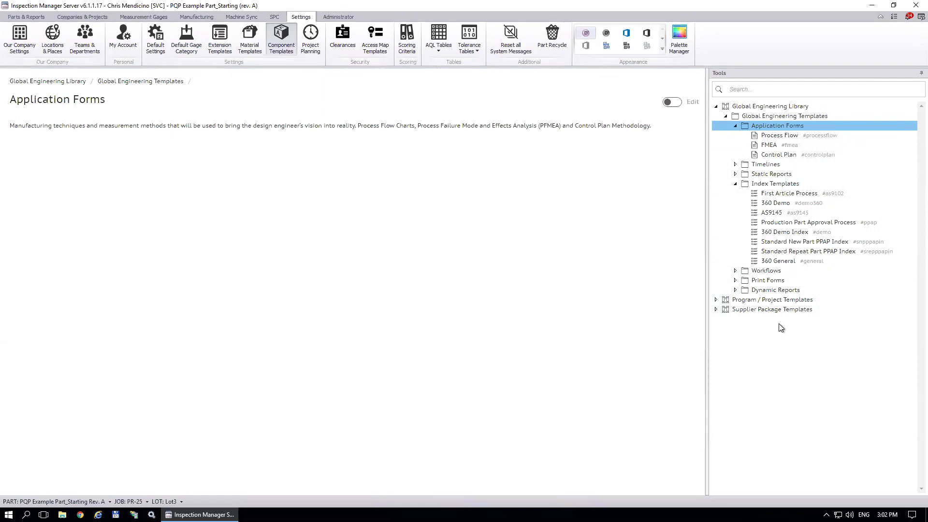
Step: Check the management options for the Index Templates folder, and expand the Program / Project Templates library
right_click(769, 187)
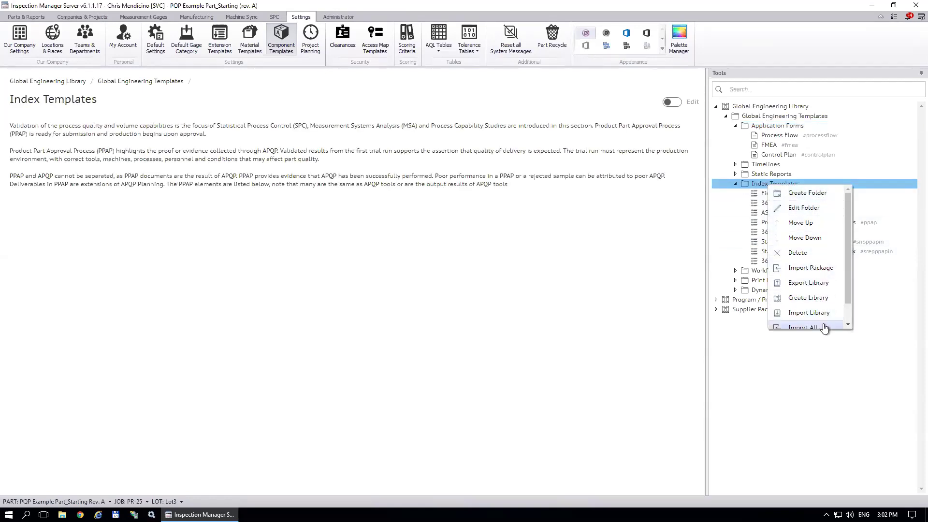
left_click(793, 358)
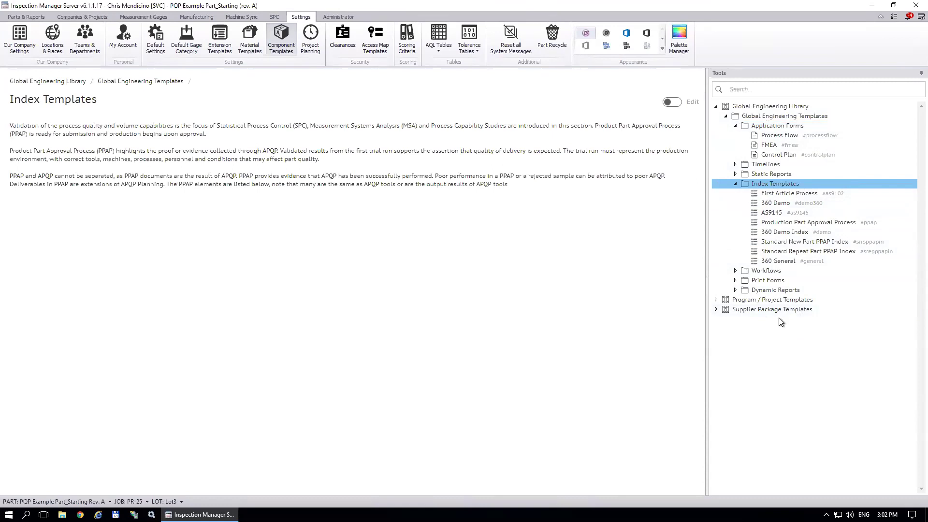
left_click(716, 302)
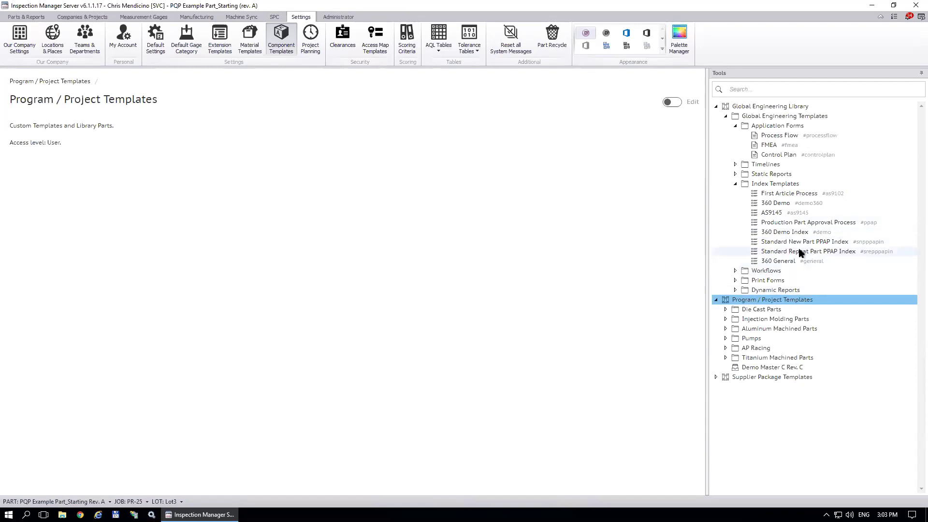
Step: Browse the Injection Molding Parts project templates and view the F214-FMEA Rev. A template in the Valve Housing folder
left_click(724, 319)
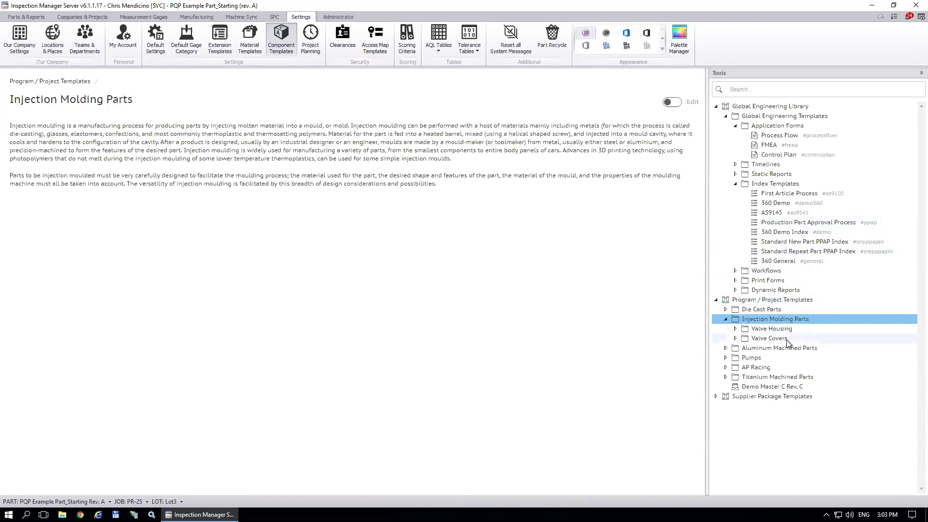
left_click(735, 329)
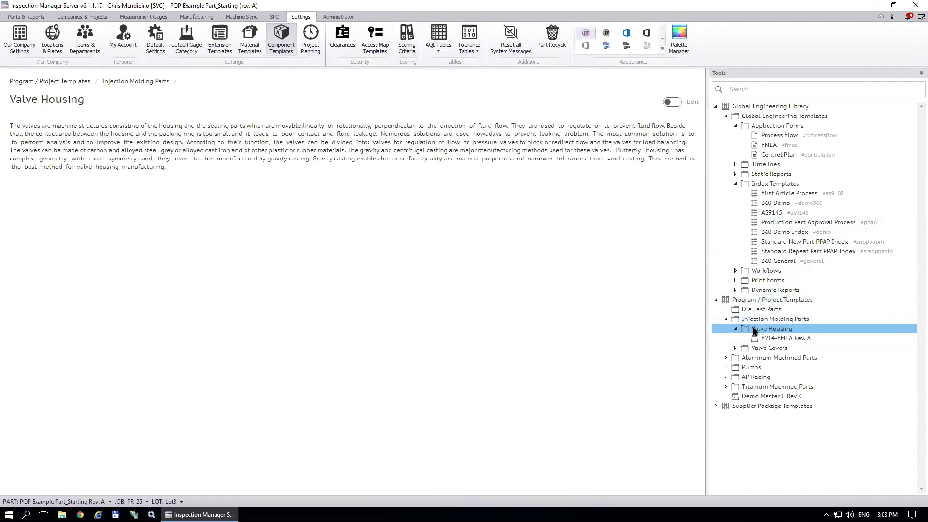
left_click(775, 340)
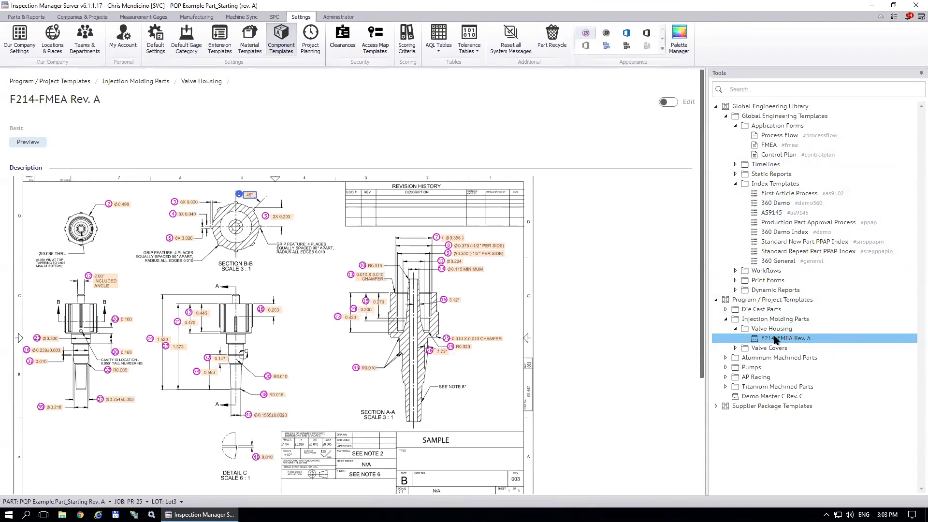
Step: Check the current part's PQP records, close that part, and open the PQP records of PQP Example Part_Complete Rev. A
left_click(30, 18)
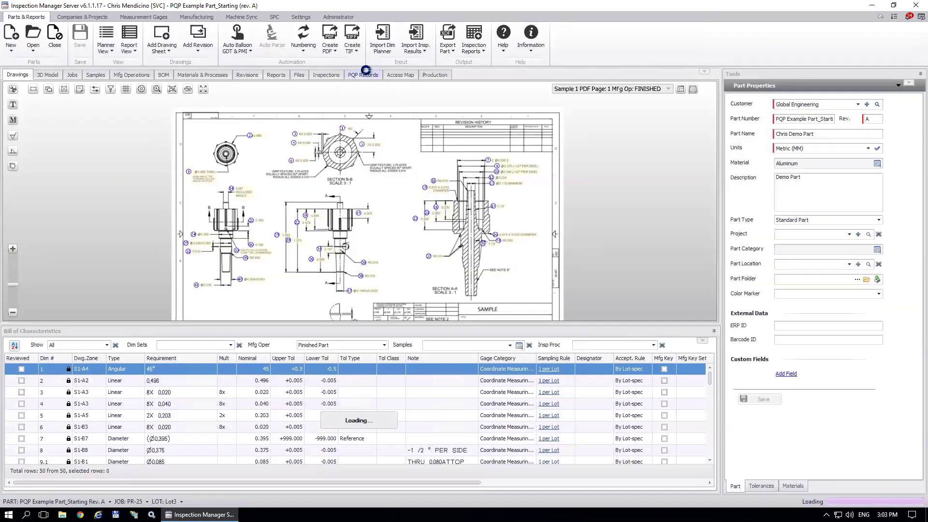
left_click(363, 75)
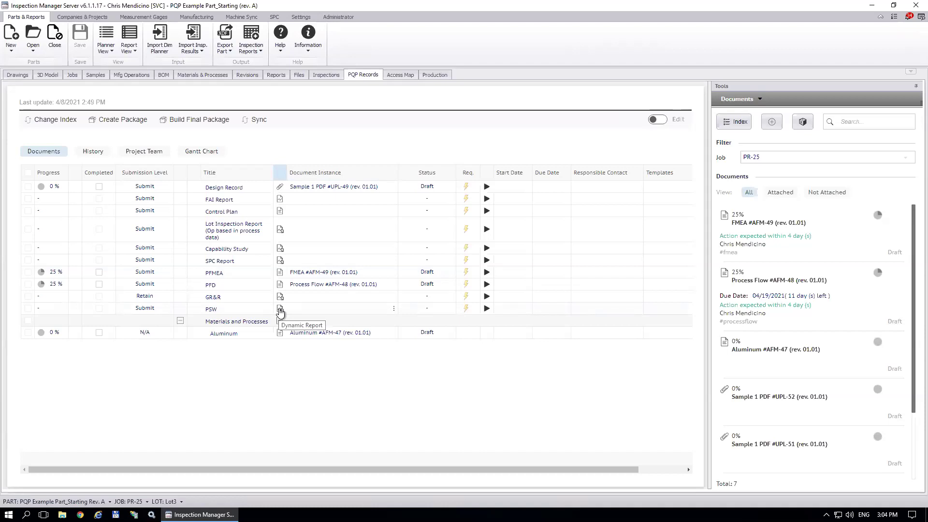
left_click(56, 36)
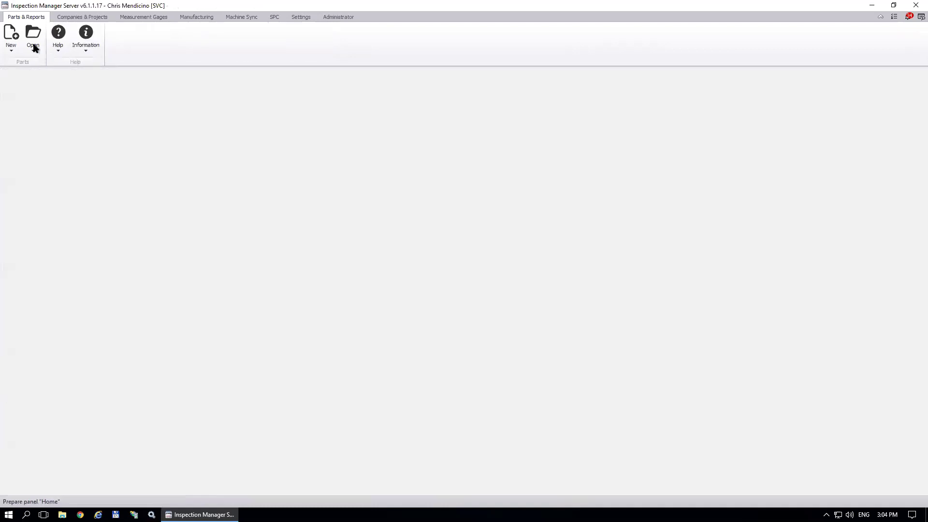
left_click(36, 50)
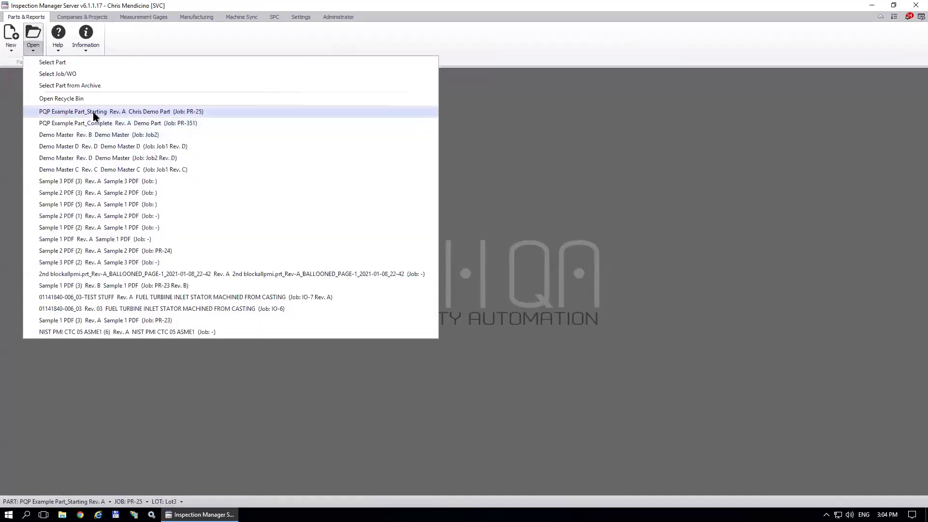
left_click(103, 125)
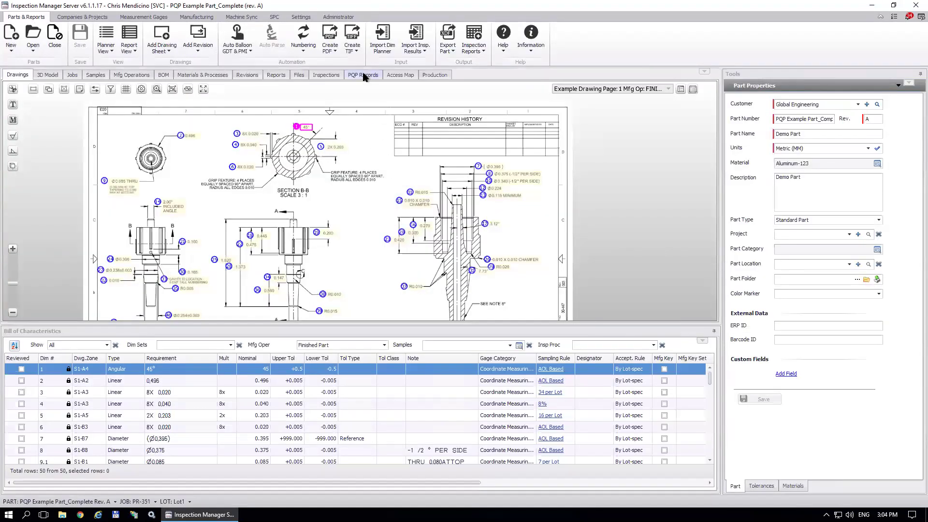
left_click(363, 74)
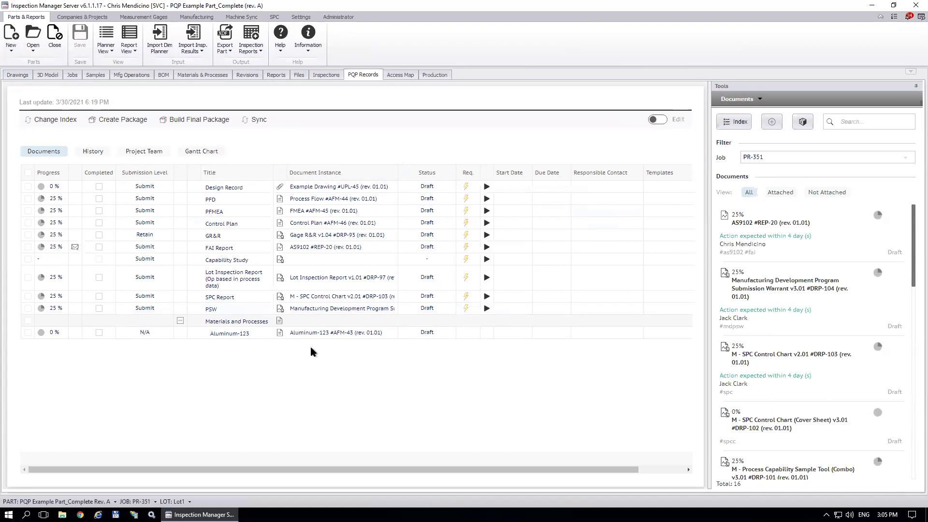
Step: Open the PFMEA document and examine its failure modes, workflow participants, and the Draft and Review stages of its workflow schema
left_click(281, 214)
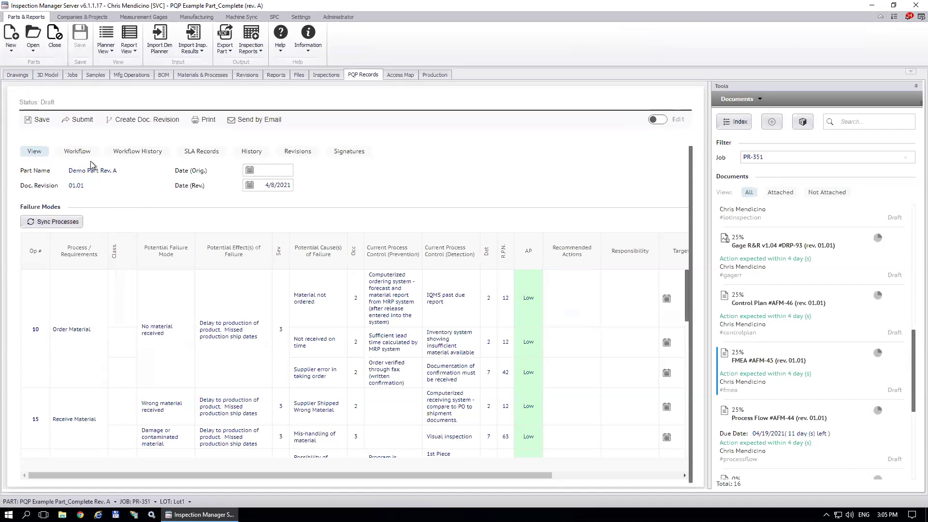
left_click(34, 153)
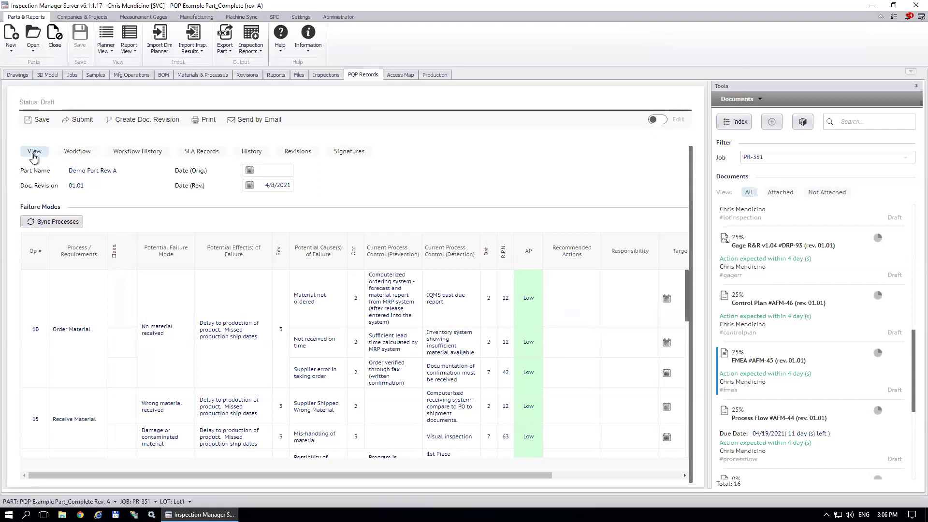
left_click(88, 152)
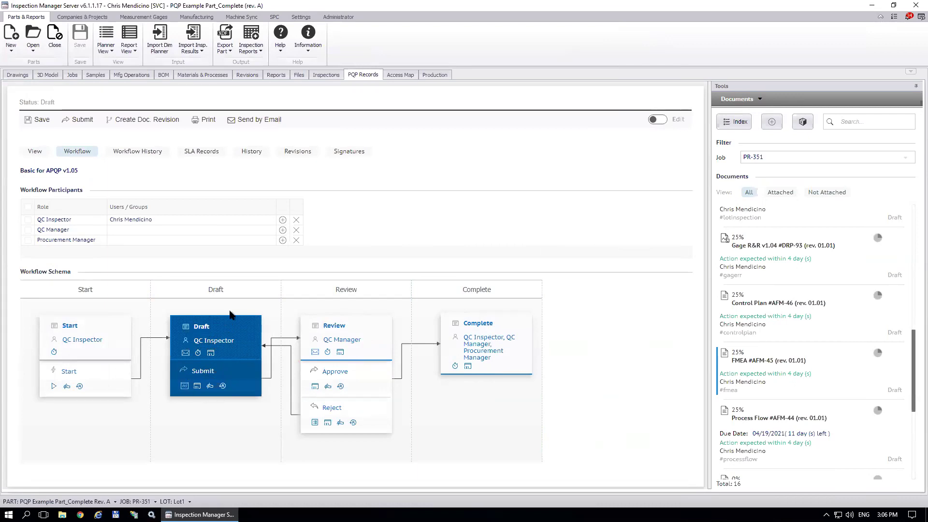
left_click(46, 100)
left_click_drag(195, 341, 237, 341)
left_click_drag(323, 340, 362, 340)
left_click(346, 341)
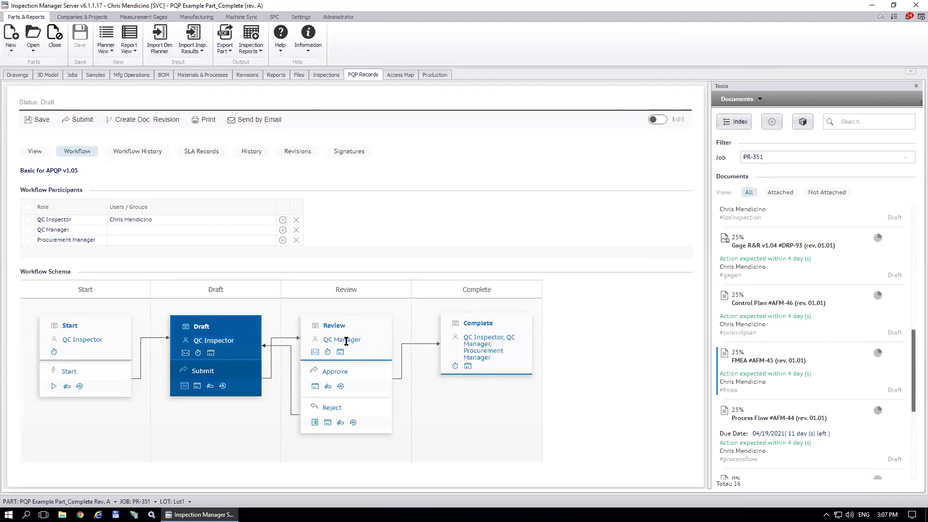
Step: Review the assigned documents in the personal task list, and view the FMEA's workflow history before returning to the document index
left_click(894, 17)
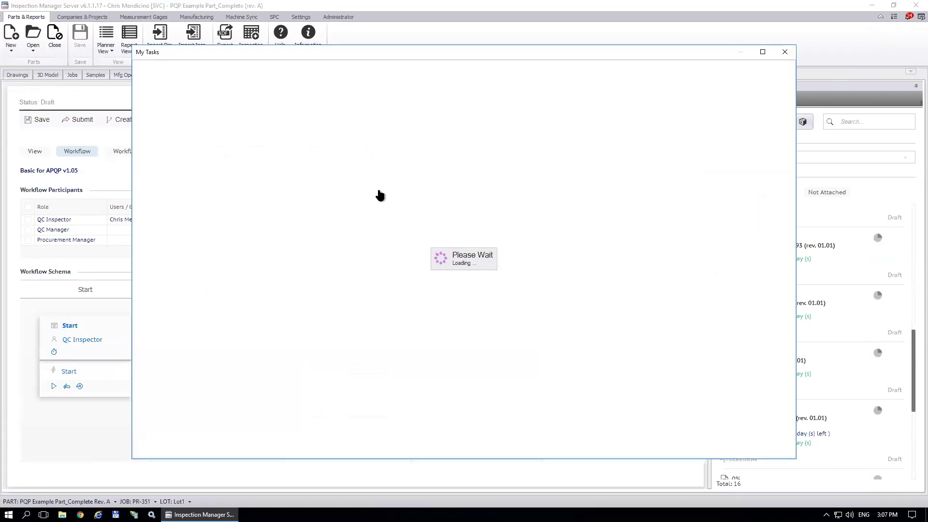
left_click(195, 124)
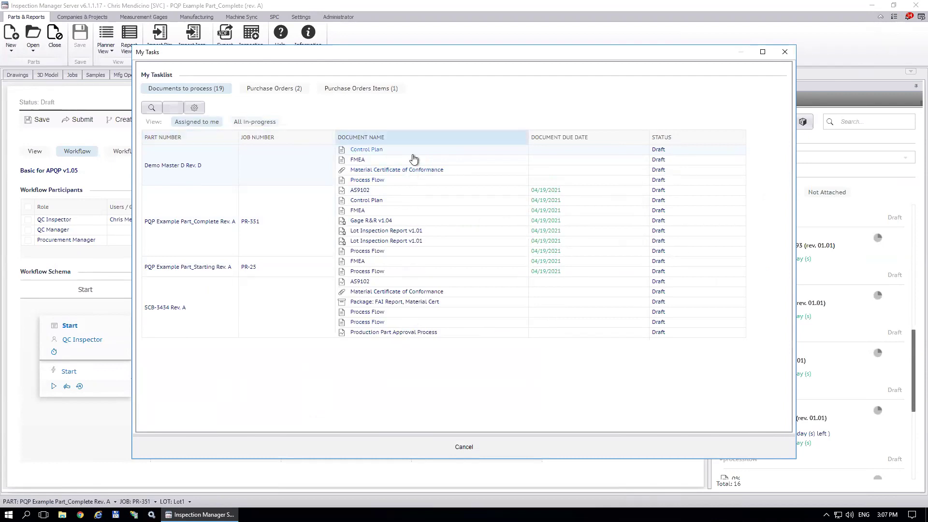
left_click(781, 55)
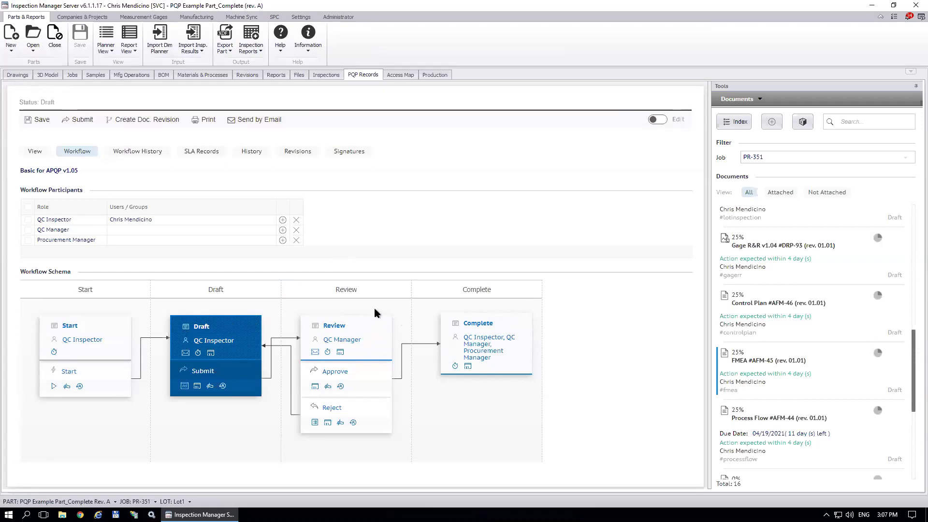
left_click(141, 153)
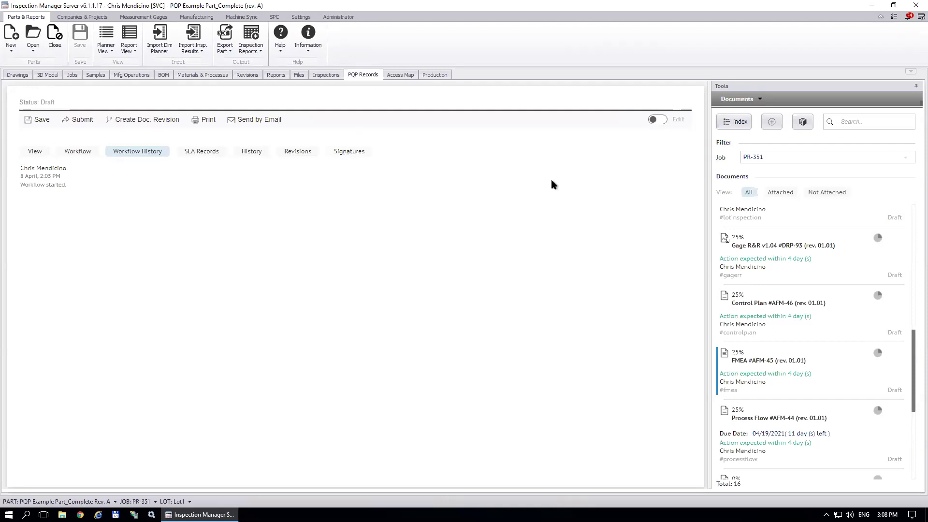
left_click(732, 234)
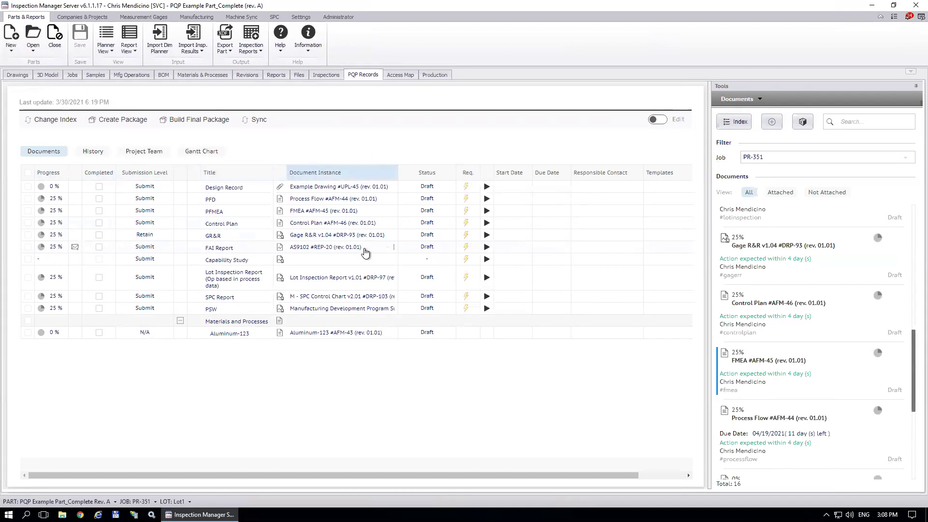
Step: View the email form for sending the FAI Report's AS9102 document, and close it without sending
left_click(394, 246)
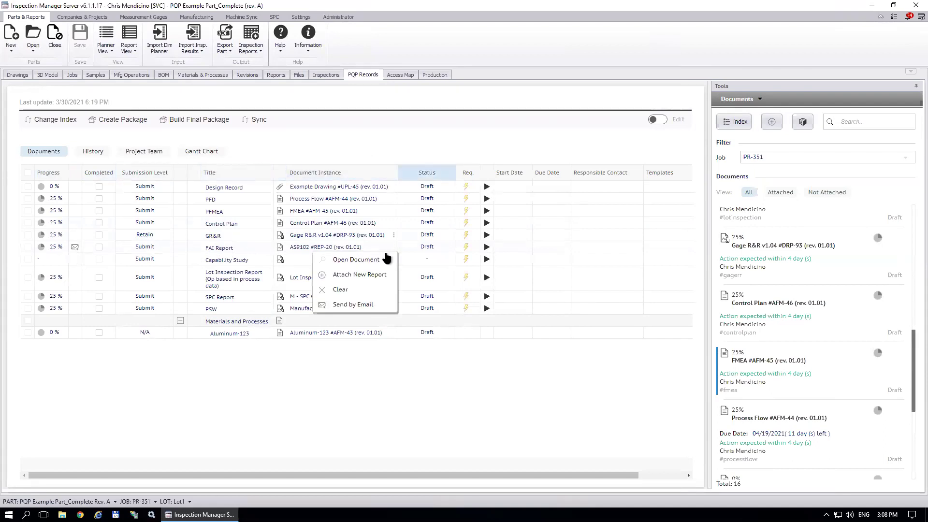
left_click(352, 305)
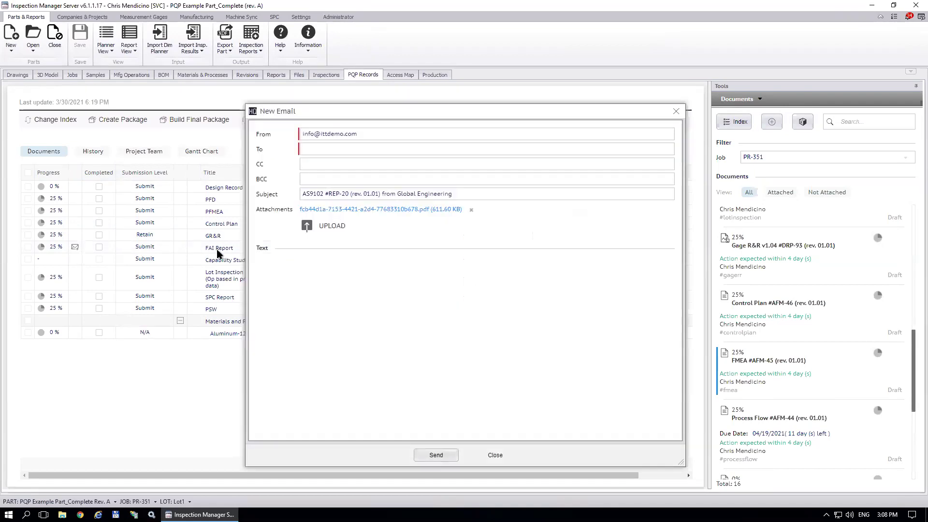
left_click(314, 148)
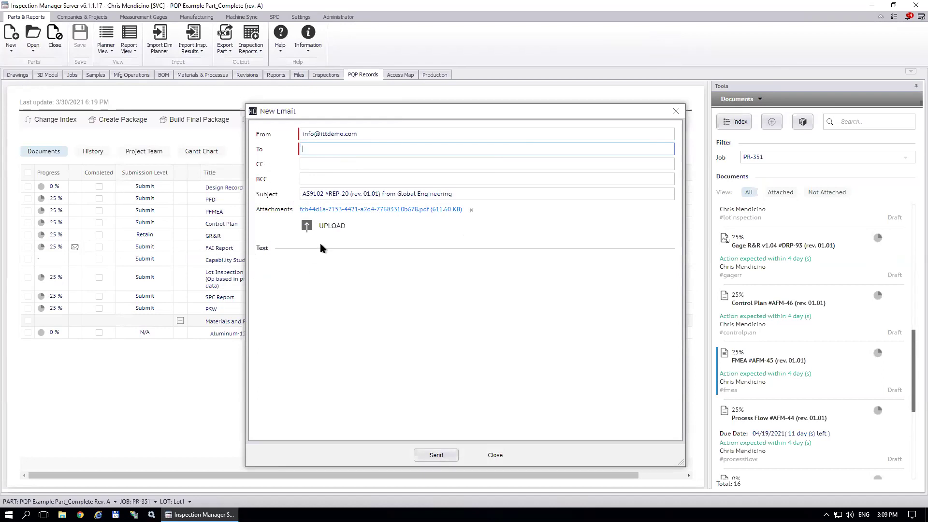
left_click(675, 113)
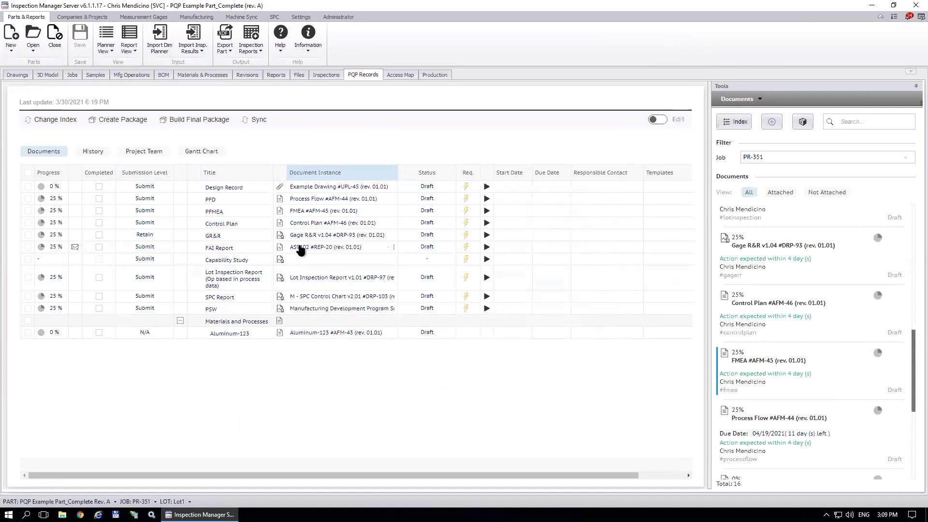
Step: Review the FAI Report's document actions history and the index's overall history, and return to the document list
left_click(75, 249)
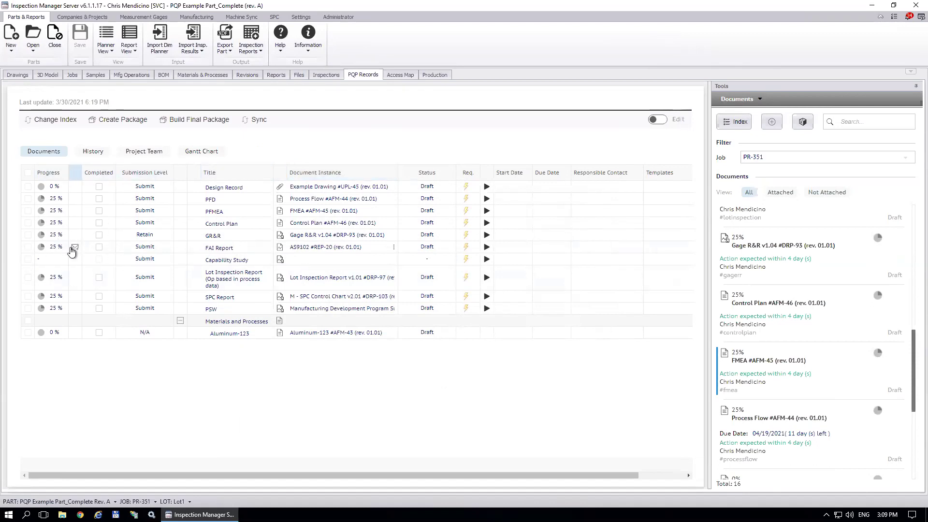
left_click(75, 249)
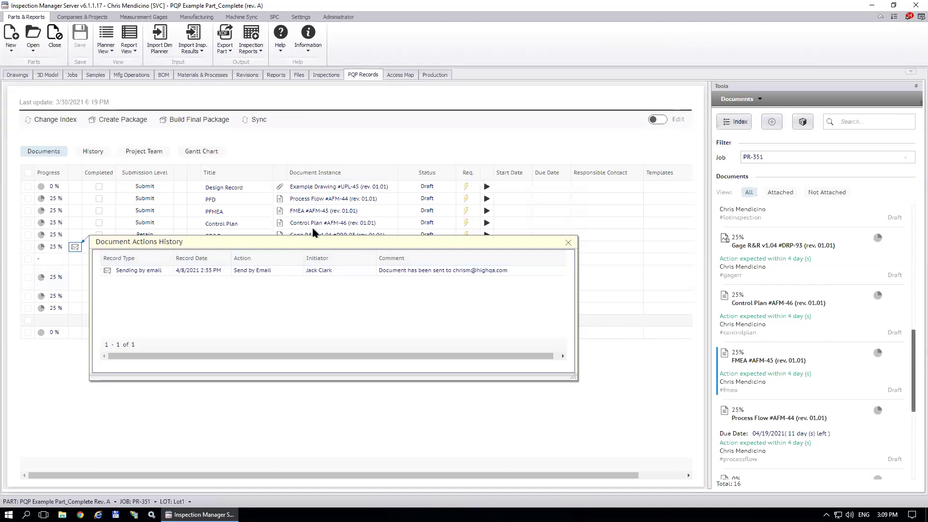
left_click(568, 242)
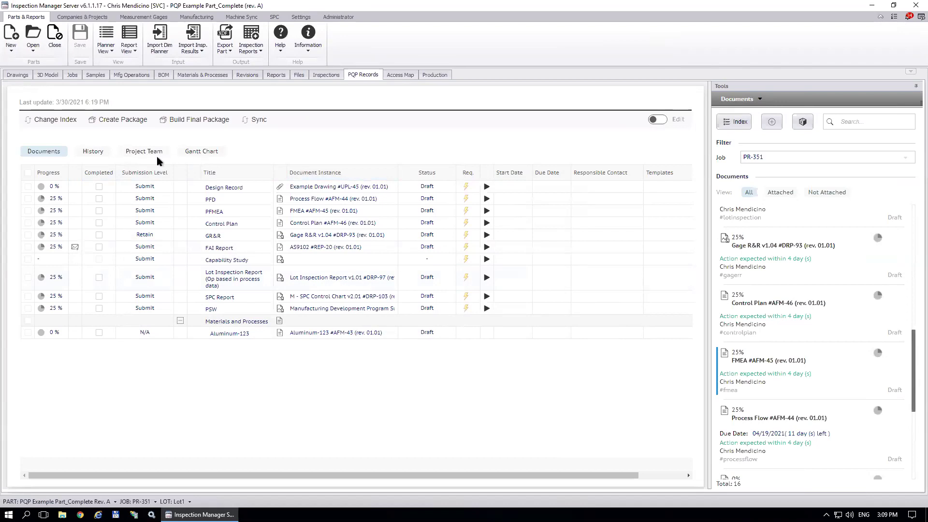
left_click(94, 152)
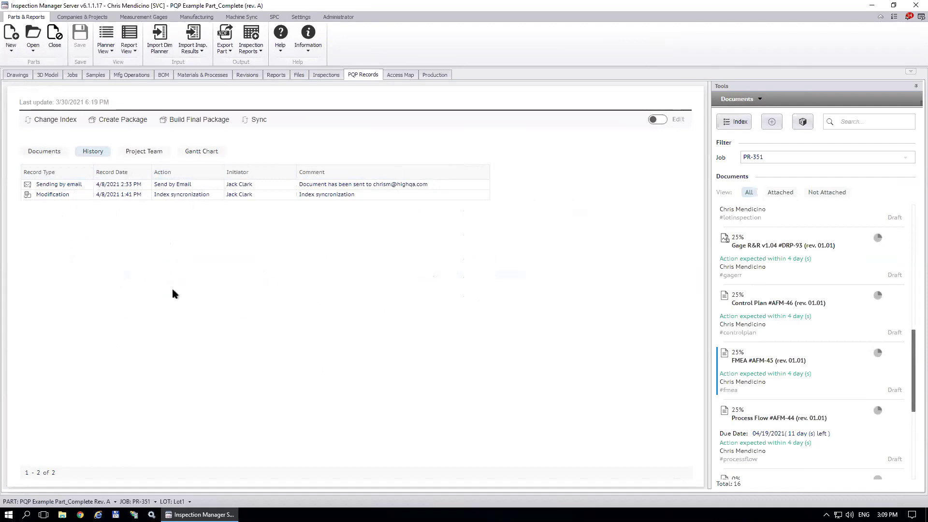
left_click(45, 151)
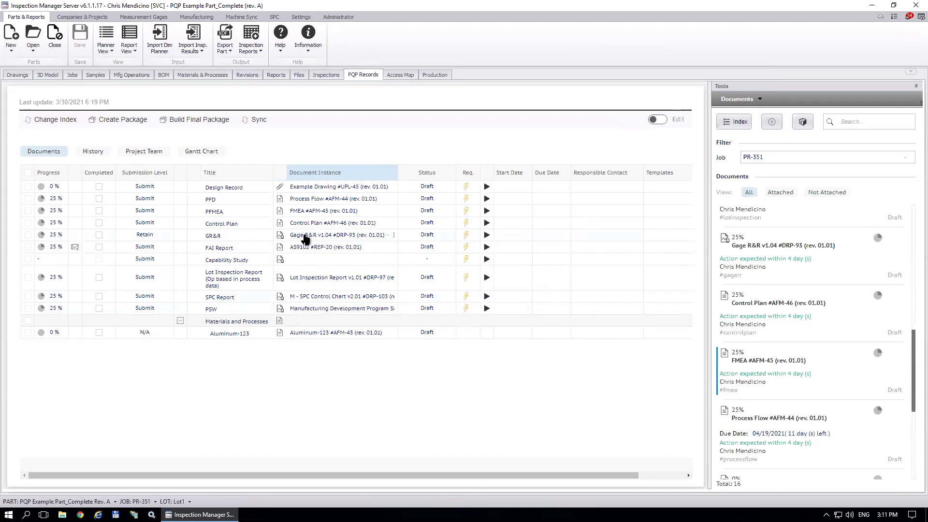
Step: Open the PSW document, read through the whole Manufacturing Development Program Submission Warrant, and return to the document index
left_click(281, 310)
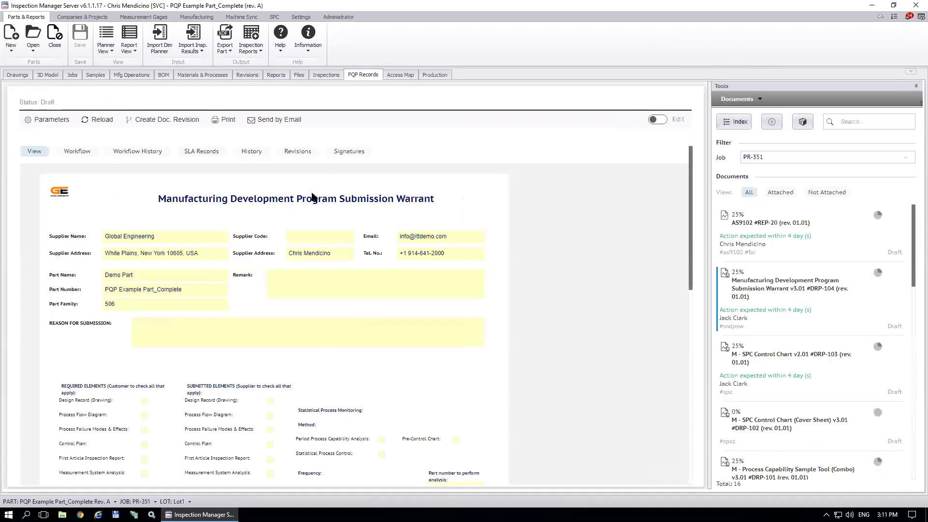
scroll(310, 352, "down", 2)
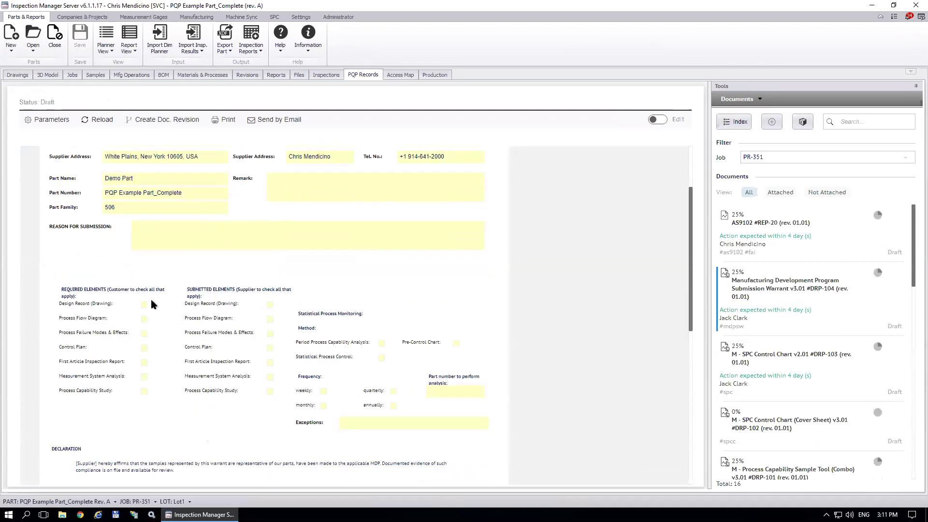
left_click(145, 348)
left_click(440, 391)
scroll(264, 345, "down", 3)
scroll(261, 348, "down", 4)
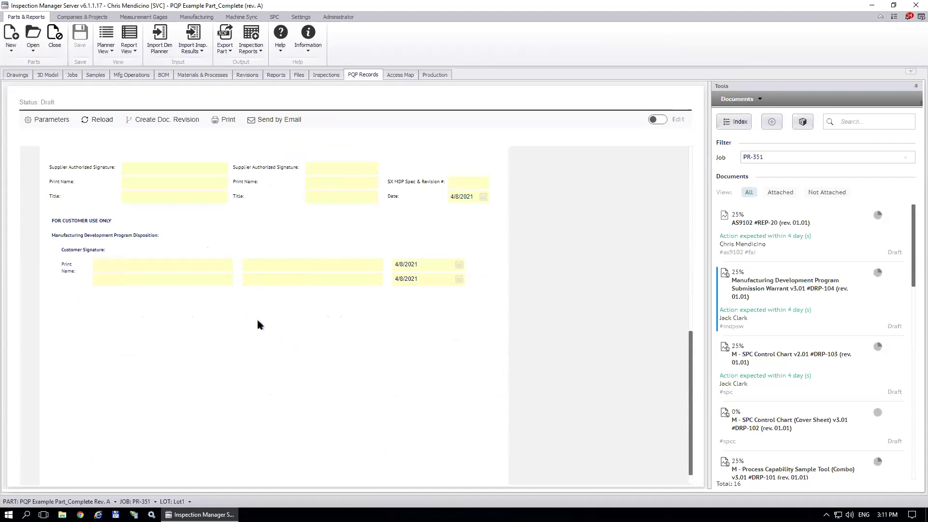
scroll(254, 364, "up", 8)
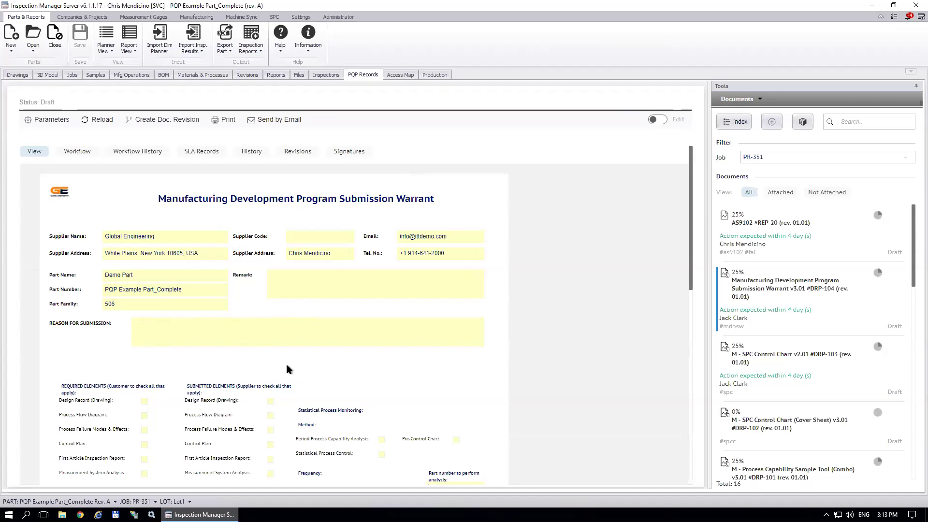
left_click(734, 121)
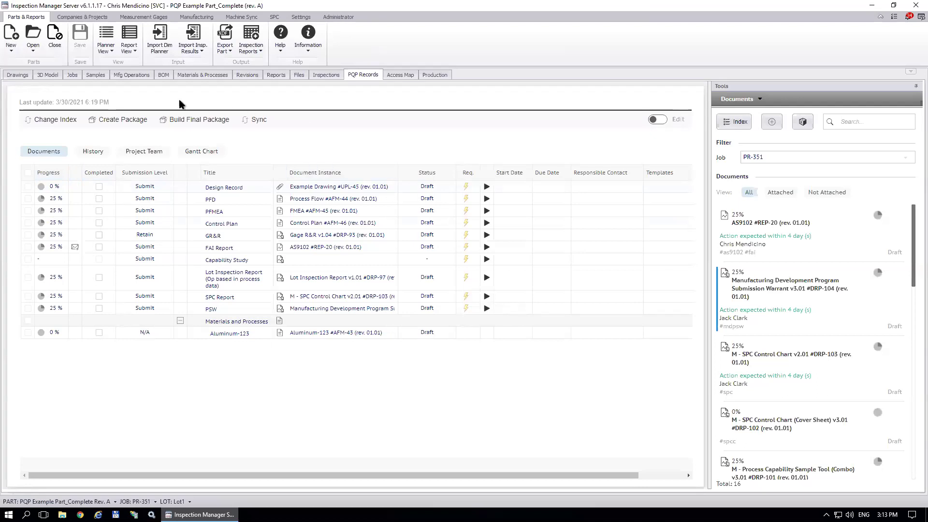
Step: Try selecting the FAI Report and Aluminum-123 documents for a package, and clear the selection
left_click(209, 124)
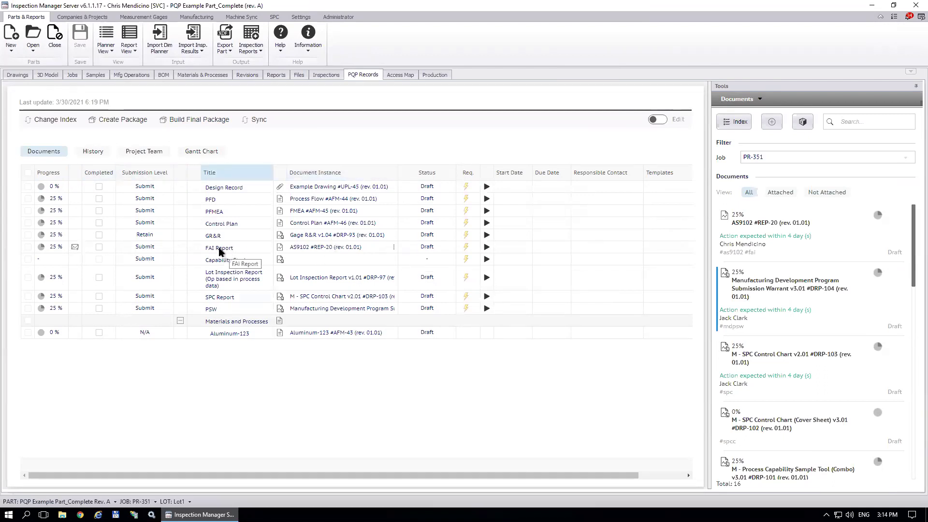
left_click(26, 245)
left_click(27, 334)
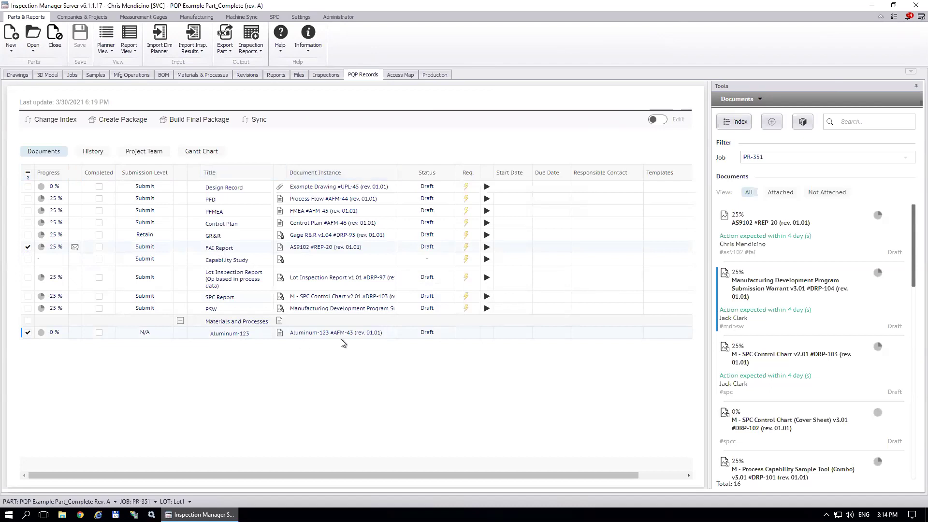
left_click(102, 122)
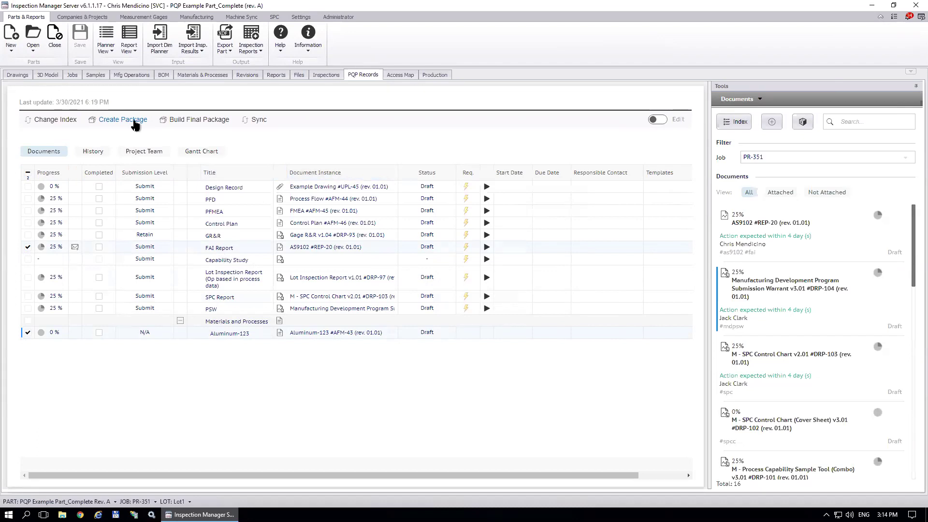
left_click(26, 247)
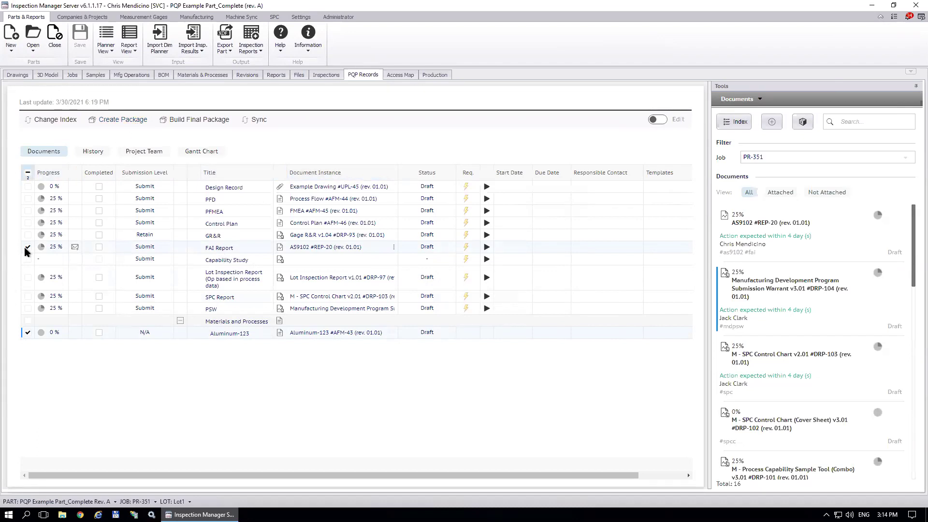
left_click(27, 333)
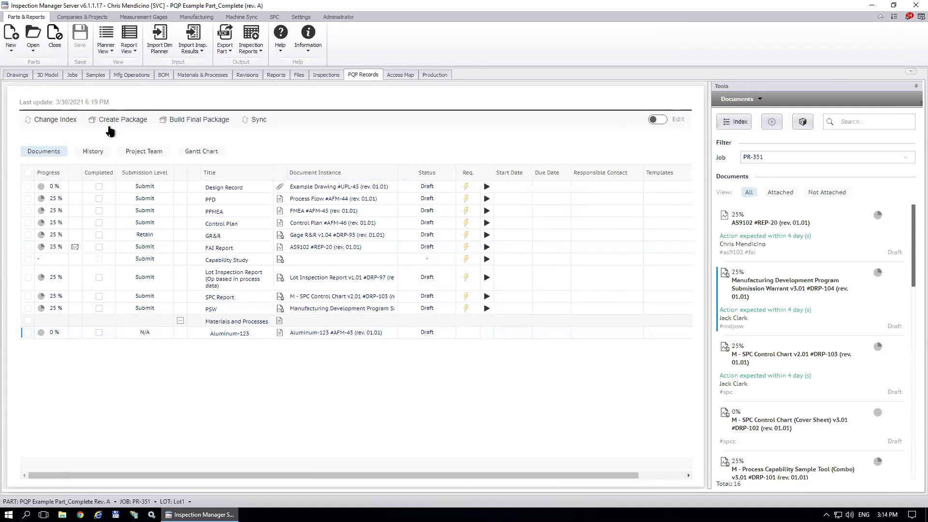